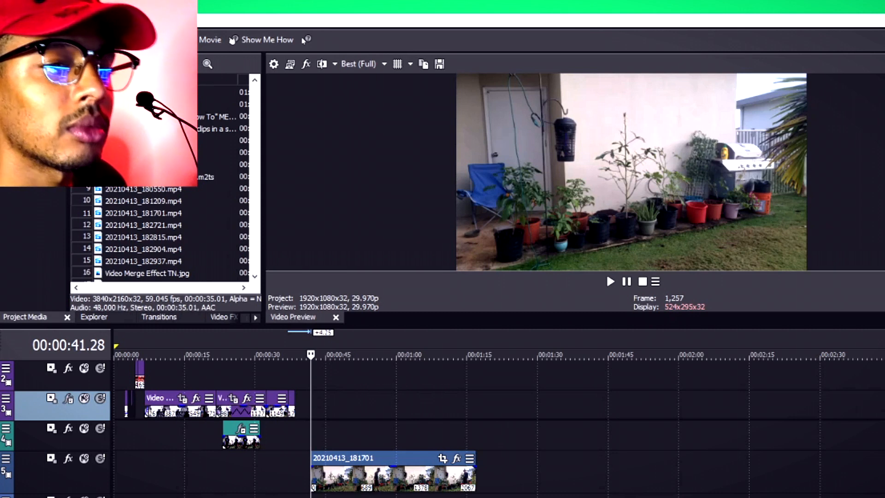
# - Look over the timeline's existing tracks and the 20210413_181701 clip on track 5
pyautogui.scroll(-1, 442, 428)
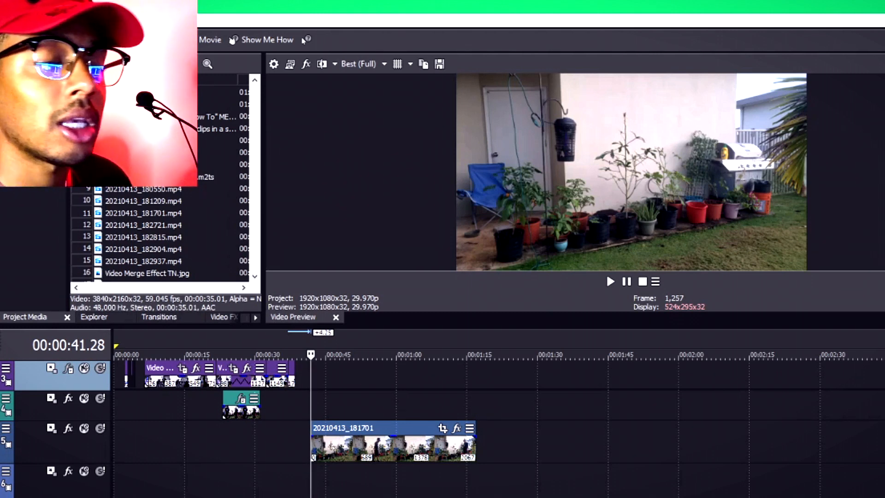
pyautogui.scroll(4, 246, 440)
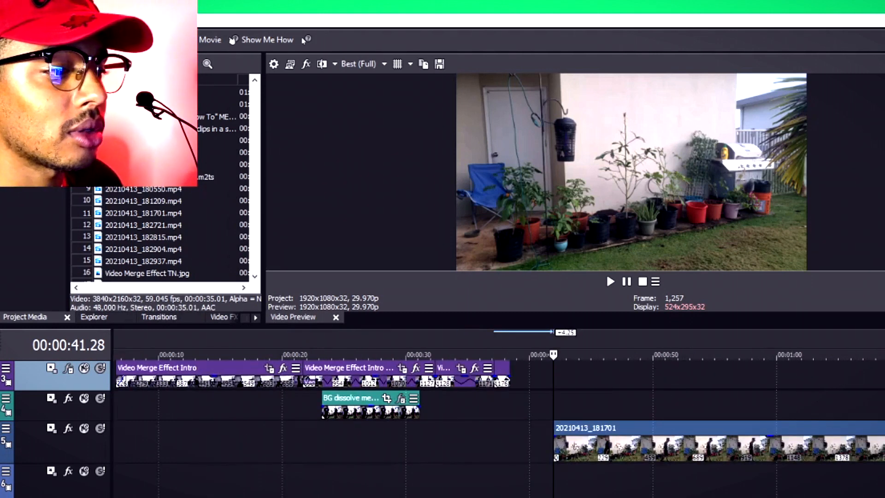
pyautogui.hscroll(-2, 285, 379)
pyautogui.moveTo(406, 326); pyautogui.dragTo(407, 295)
pyautogui.scroll(2, 414, 347)
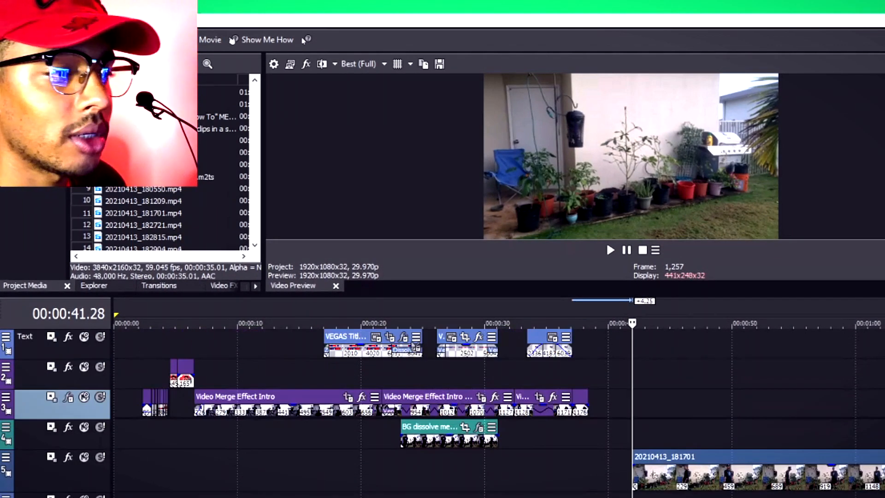
pyautogui.scroll(-5, 198, 396)
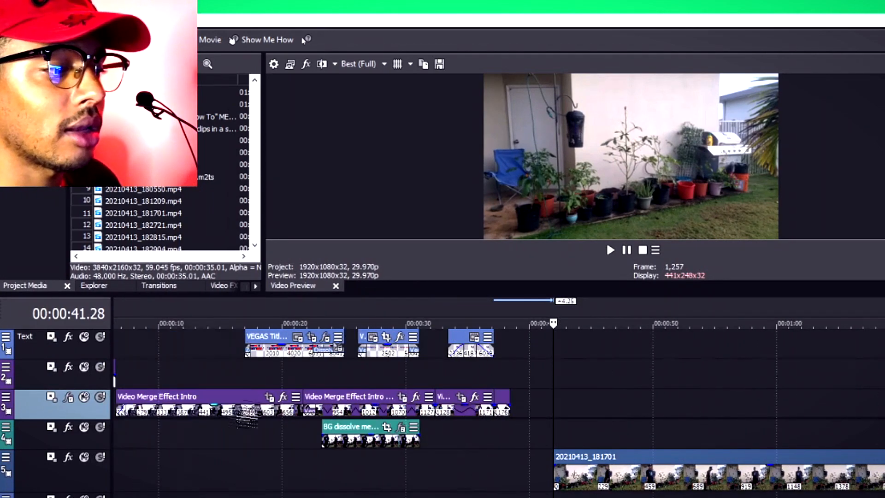
pyautogui.scroll(4, 193, 378)
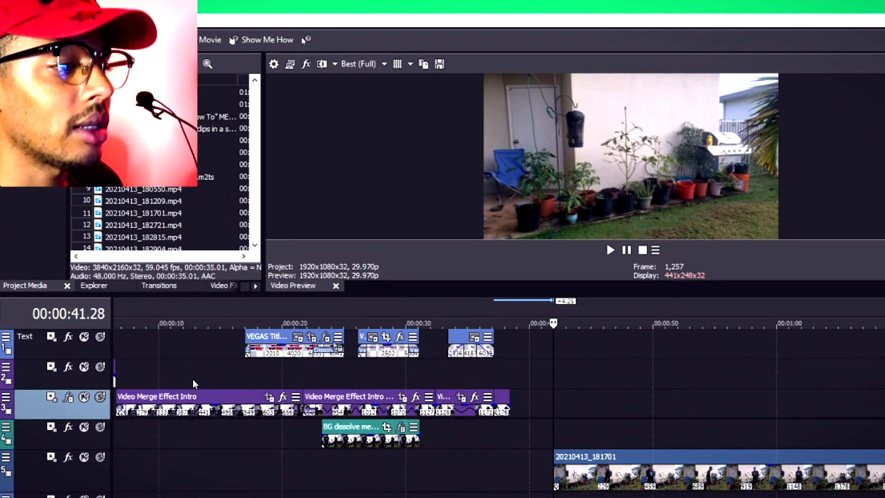
pyautogui.hscroll(3, 499, 406)
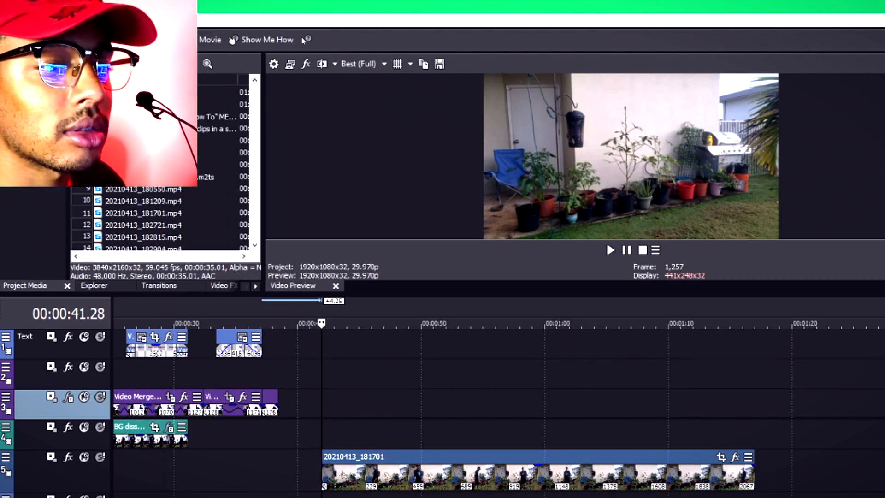
pyautogui.scroll(-2, 331, 367)
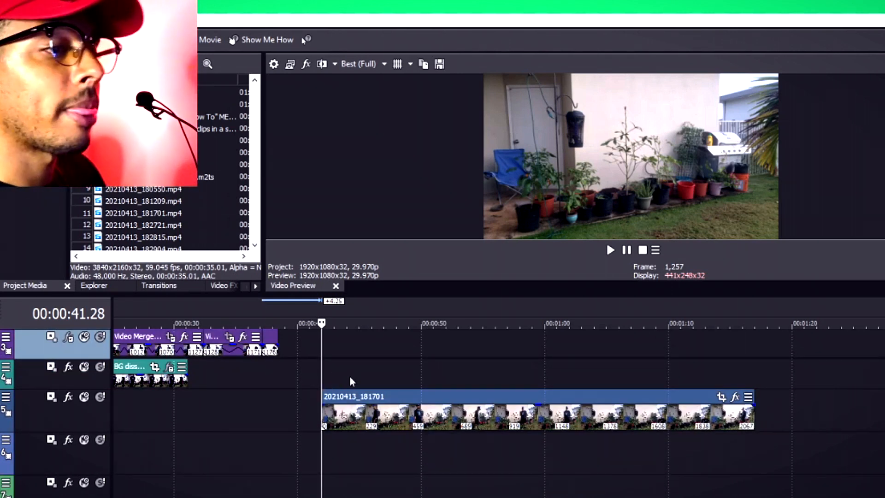
# - Play the 20210413_181701 clip from its start to review the footage
pyautogui.press('space')
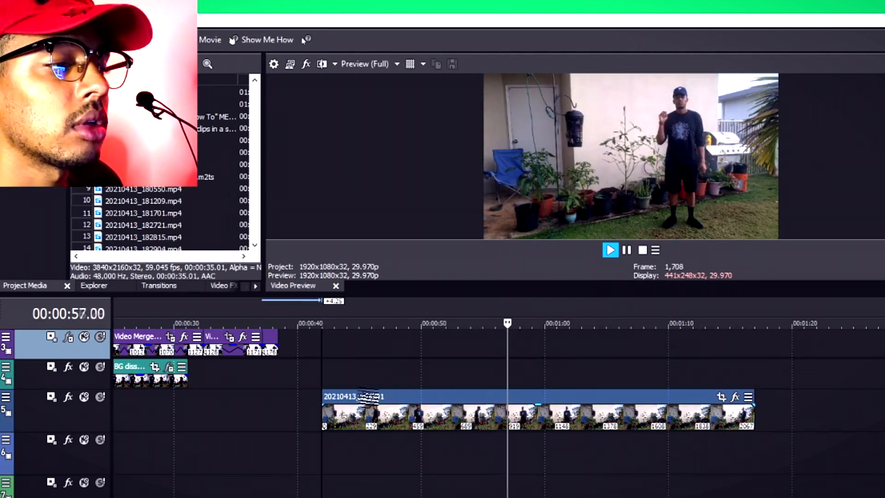
pyautogui.click(367, 396)
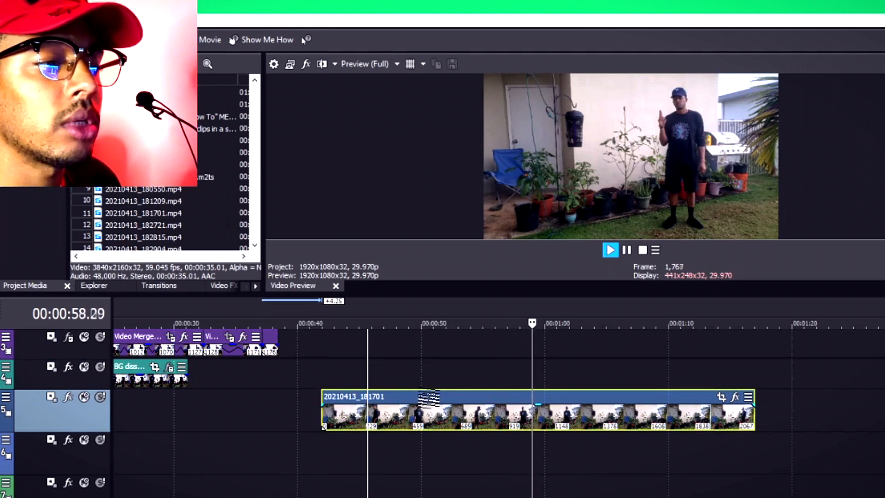
pyautogui.click(428, 398)
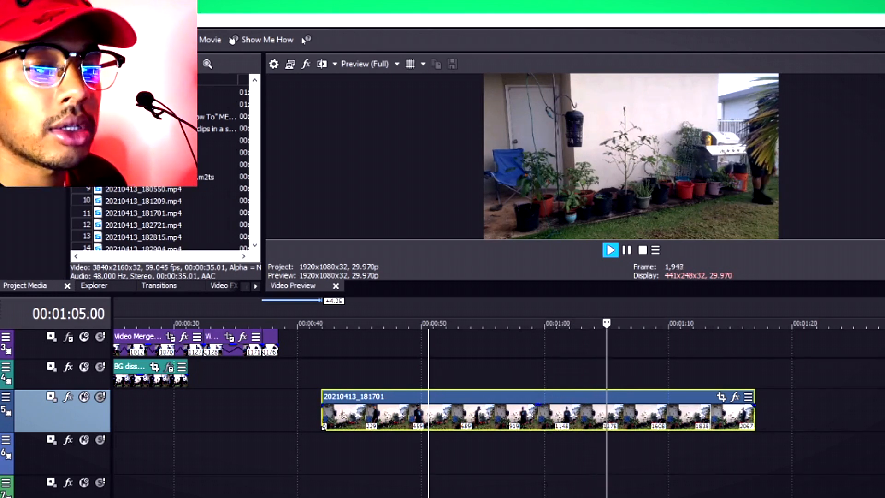
# - Delete the audio event of the 20210413_181701 clip on track 9
pyautogui.scroll(-3, 497, 415)
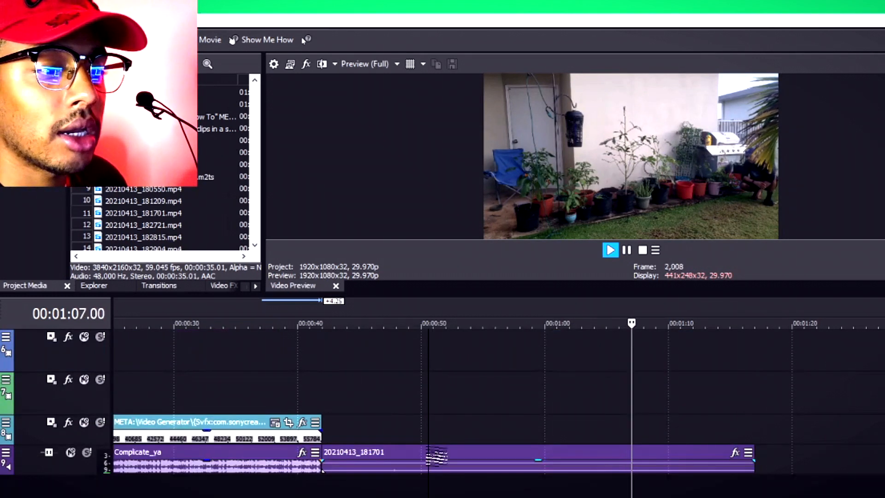
pyautogui.click(436, 456)
pyautogui.press('Delete')
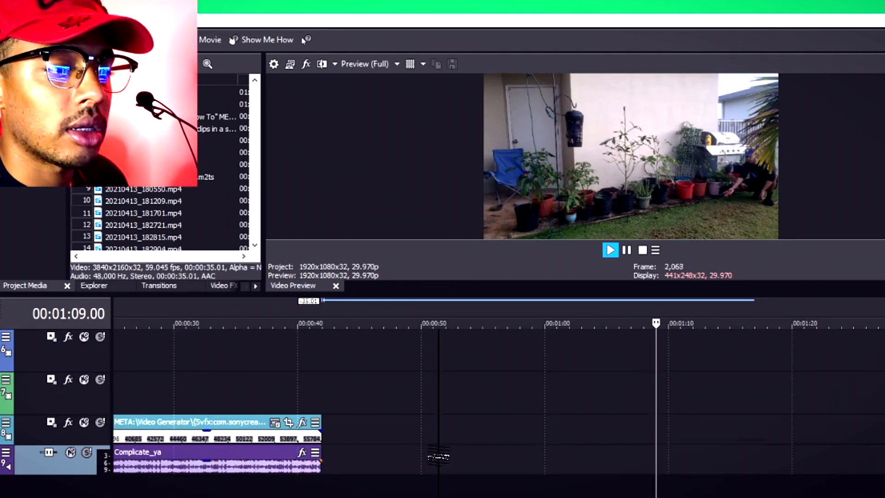
# - Find where the man first takes his place beside the chair and split the 20210413_181701 clip at 00:00:46.24
pyautogui.scroll(2, 438, 456)
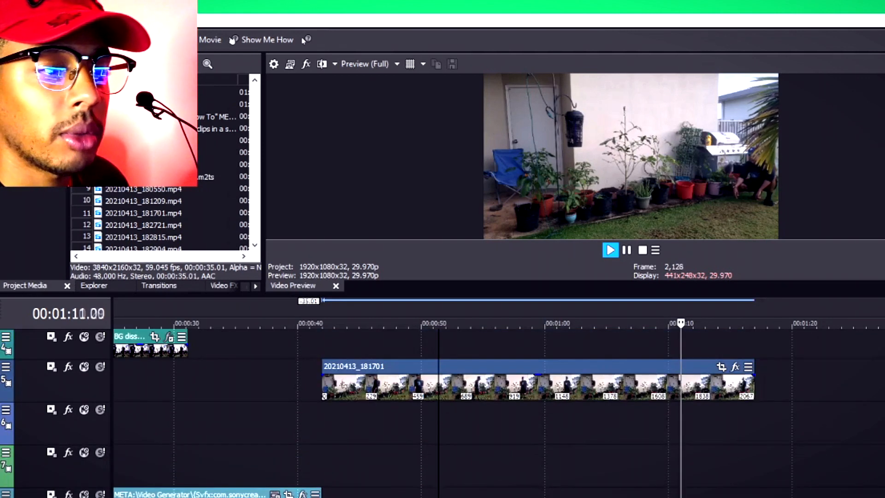
pyautogui.click(328, 326)
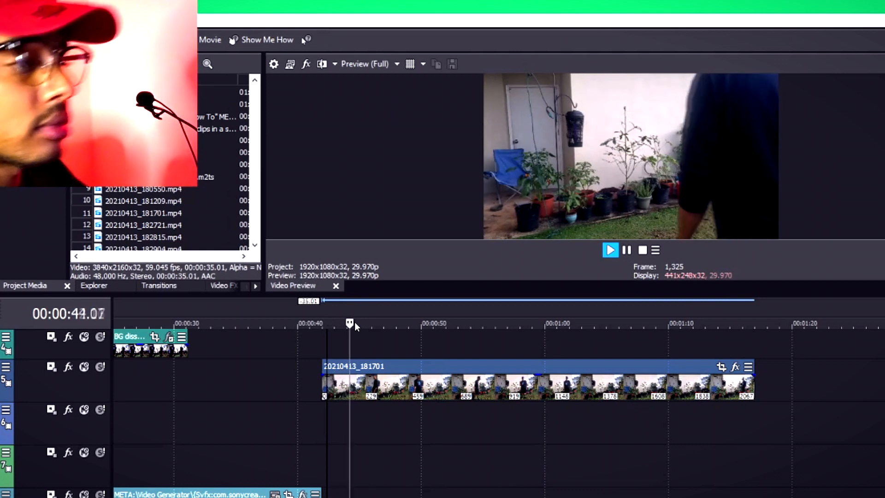
pyautogui.press('space')
pyautogui.click(352, 364)
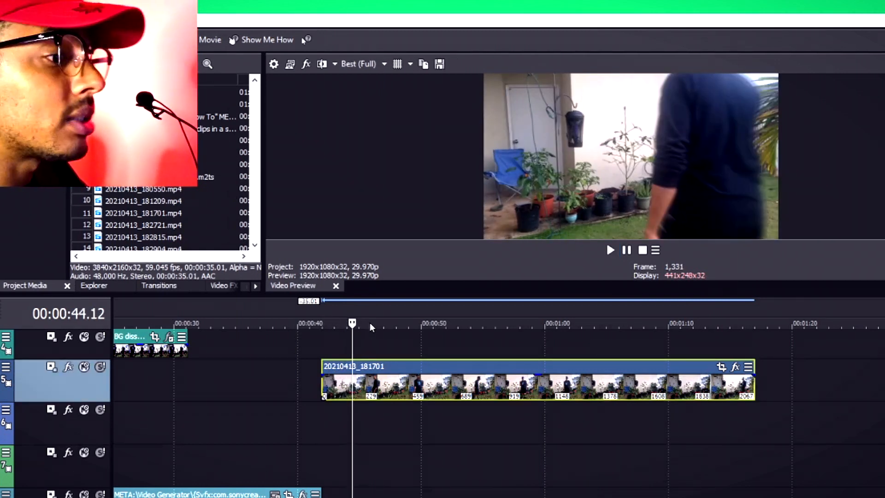
pyautogui.click(369, 324)
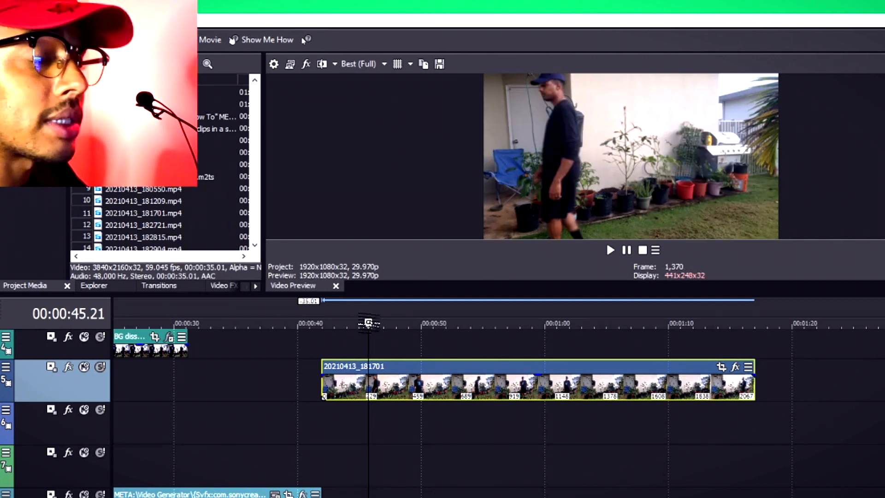
pyautogui.click(381, 324)
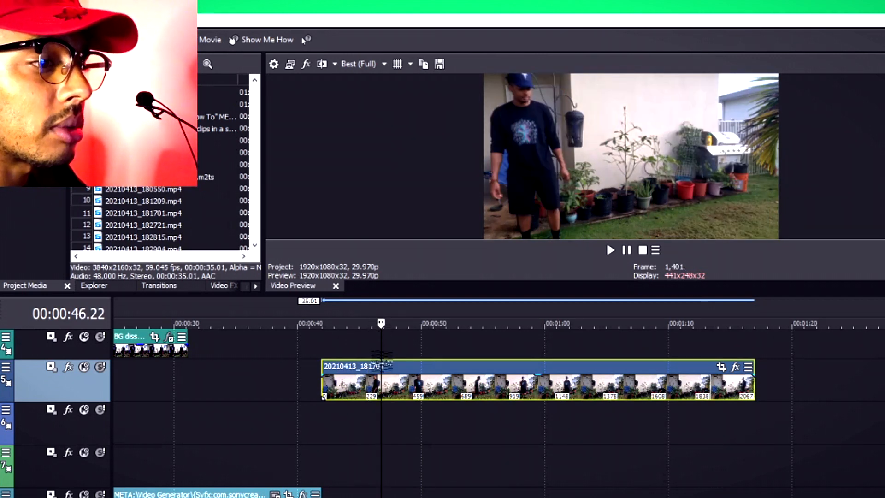
pyautogui.click(382, 366)
pyautogui.press('s')
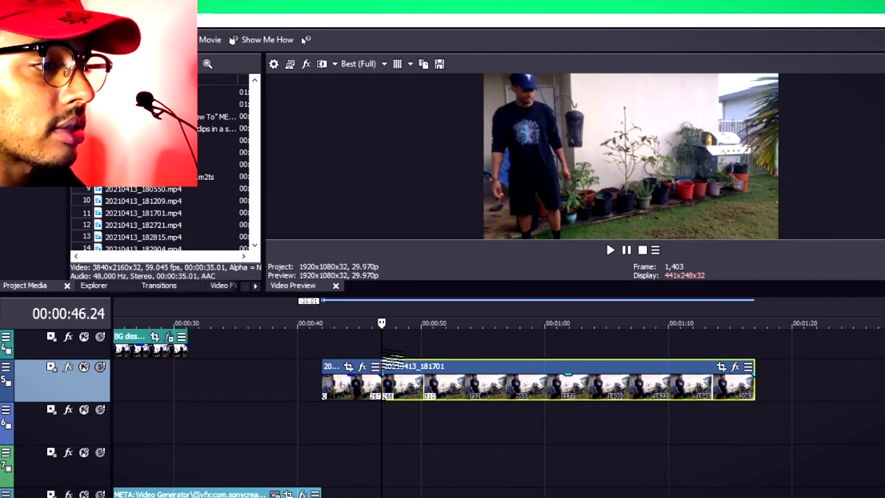
# - Split the clip at about 00:00:51 and again at 00:00:56.03, where the man stands near the grill
pyautogui.click(415, 323)
pyautogui.moveTo(415, 323); pyautogui.dragTo(433, 335)
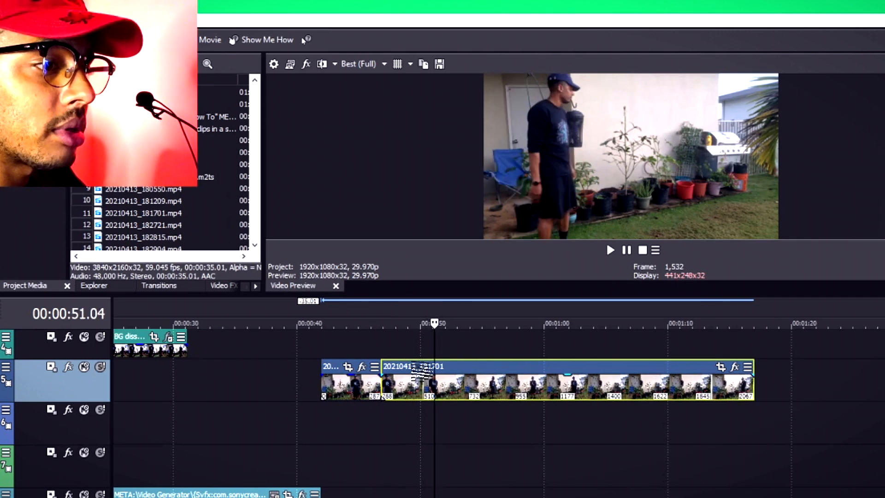
pyautogui.click(431, 335)
pyautogui.press('s')
pyautogui.moveTo(453, 324); pyautogui.dragTo(496, 367)
pyautogui.press('s')
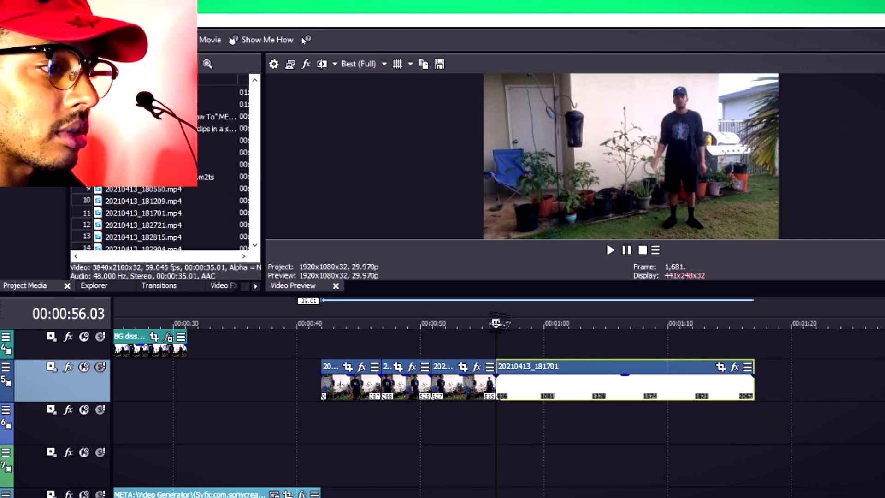
# - Split the rest of the clip at about 00:01:00, 00:01:09.17 and 00:01:14.26
pyautogui.moveTo(496, 322); pyautogui.dragTo(728, 324)
pyautogui.press('s')
pyautogui.press('s')
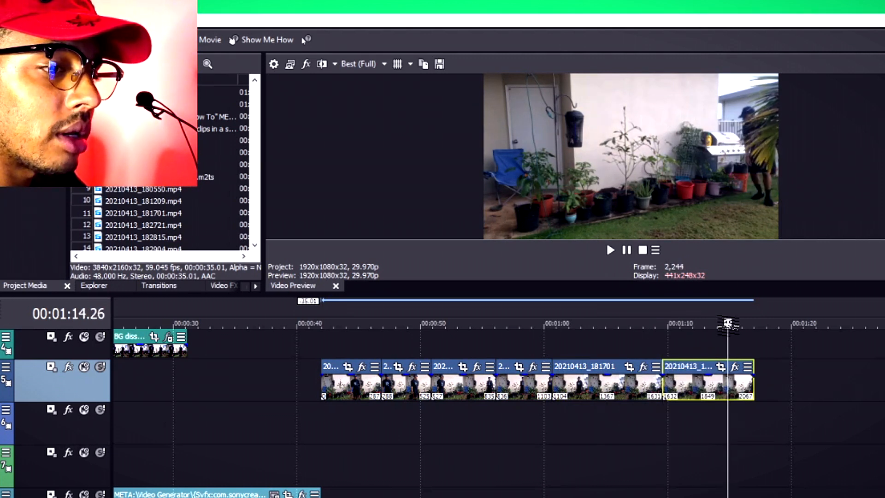
pyautogui.press('s')
# - Delete the trailing piece after 00:01:14.26 and the fifth, third and first pieces of the split clip
pyautogui.click(738, 391)
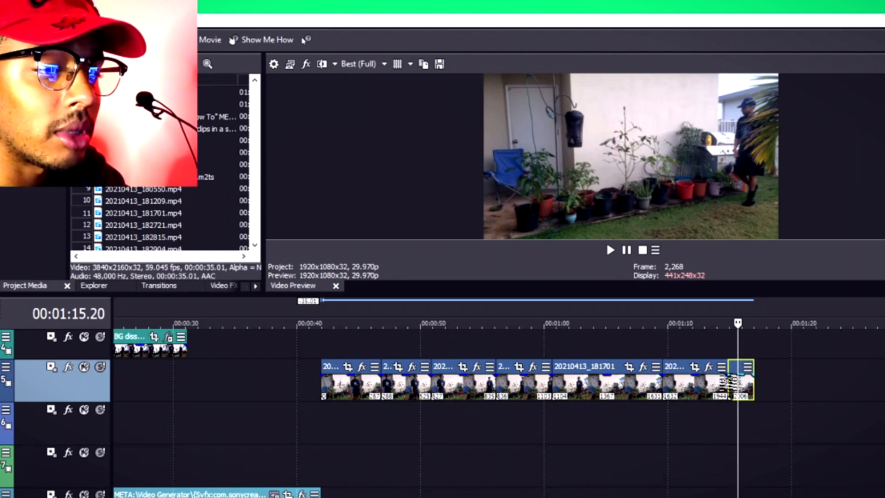
pyautogui.press('Delete')
pyautogui.click(608, 371)
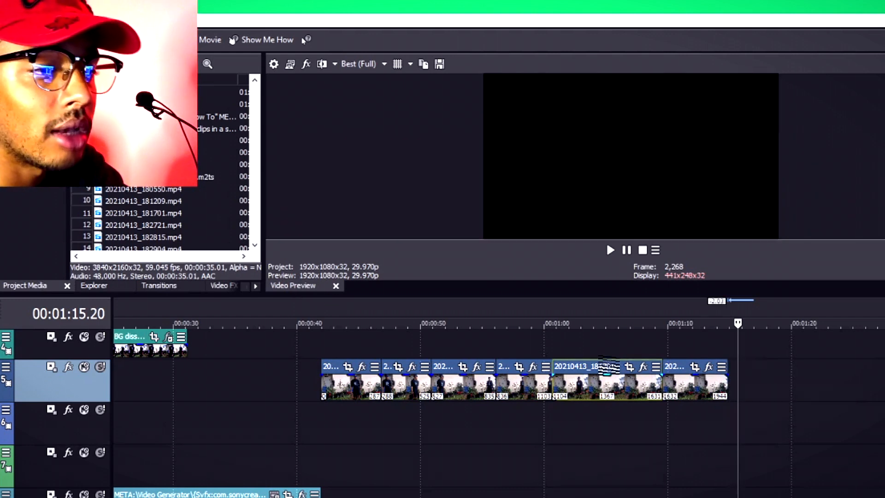
pyautogui.press('Delete')
pyautogui.click(453, 371)
pyautogui.press('Delete')
pyautogui.click(341, 371)
pyautogui.press('Delete')
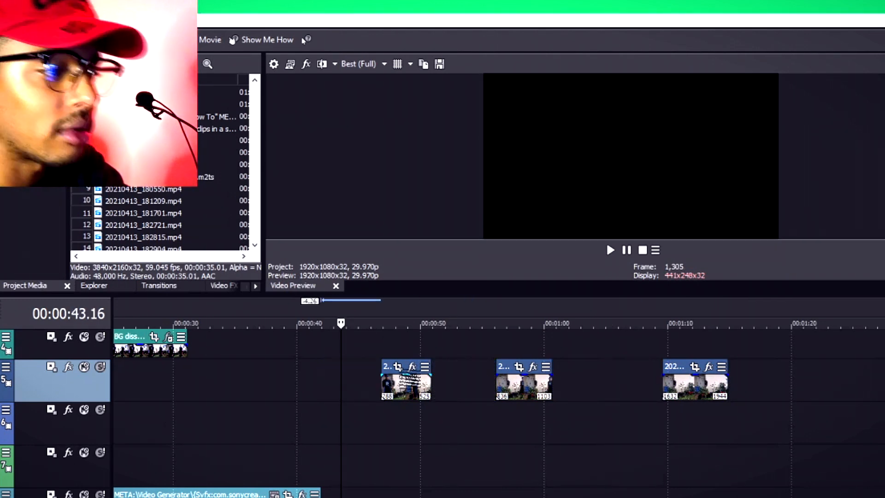
# - Move the first remaining piece to start at 00:00:43.16 and the middle piece to start at about 00:00:57.10
pyautogui.moveTo(397, 366); pyautogui.dragTo(357, 367)
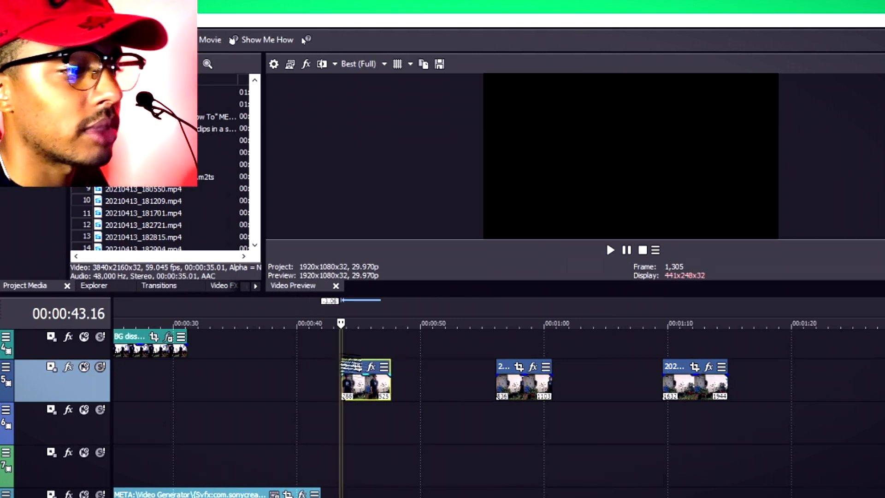
pyautogui.moveTo(504, 364); pyautogui.dragTo(524, 383)
# - Play the opening of each of the three remaining pieces on track 5 to check the man's position
pyautogui.press('space')
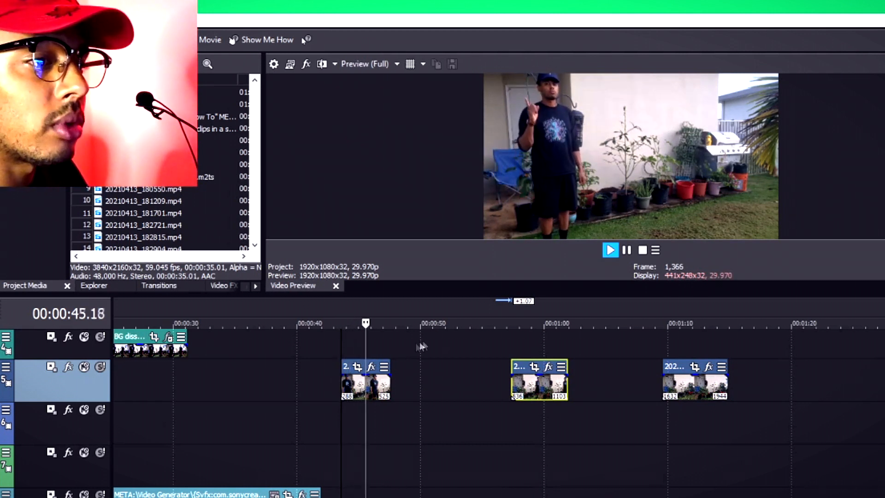
pyautogui.press('space')
pyautogui.click(508, 324)
pyautogui.press('space')
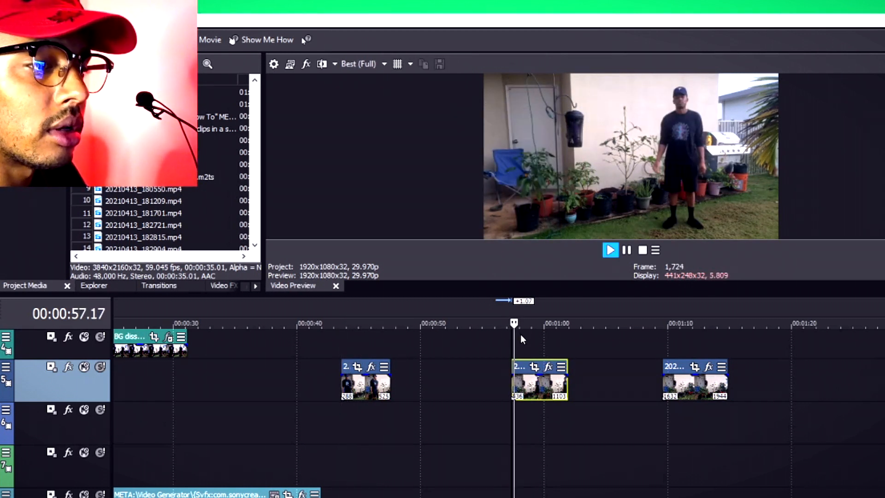
pyautogui.press('space')
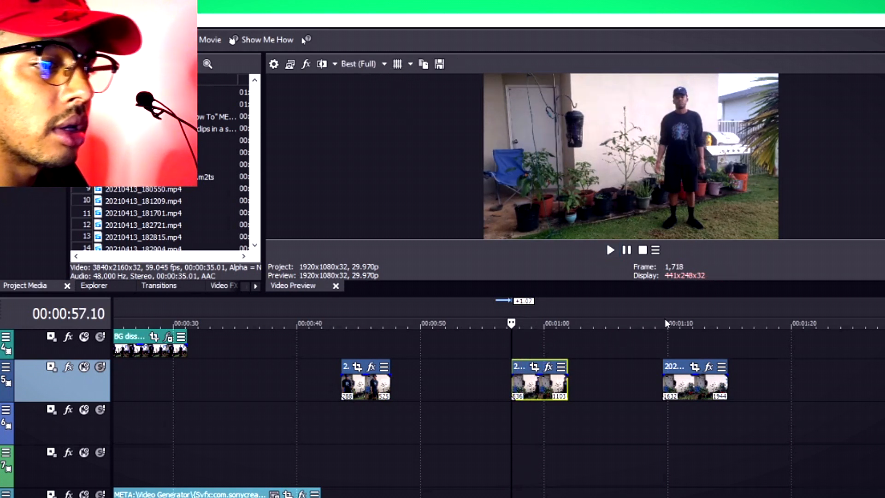
pyautogui.click(662, 322)
pyautogui.press('space')
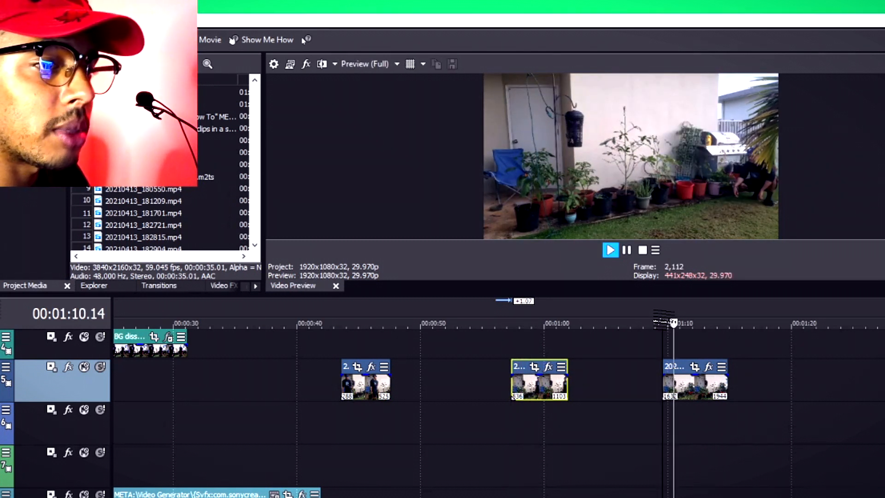
pyautogui.press('space')
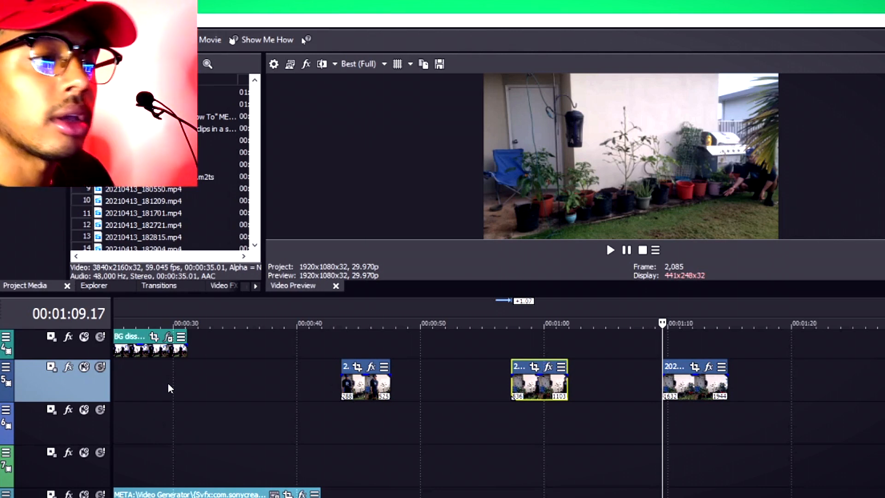
# - Insert a new empty video track and move it directly below the track holding the three clip pieces
pyautogui.rightClick(75, 386)
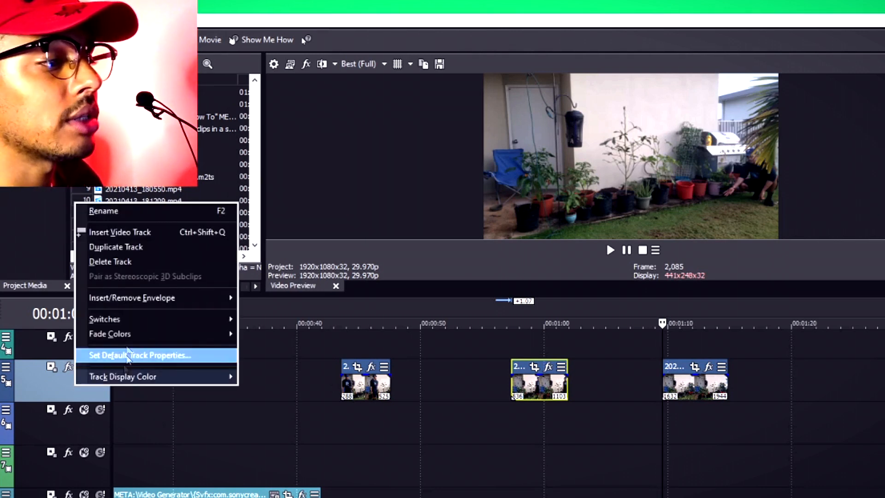
pyautogui.click(146, 234)
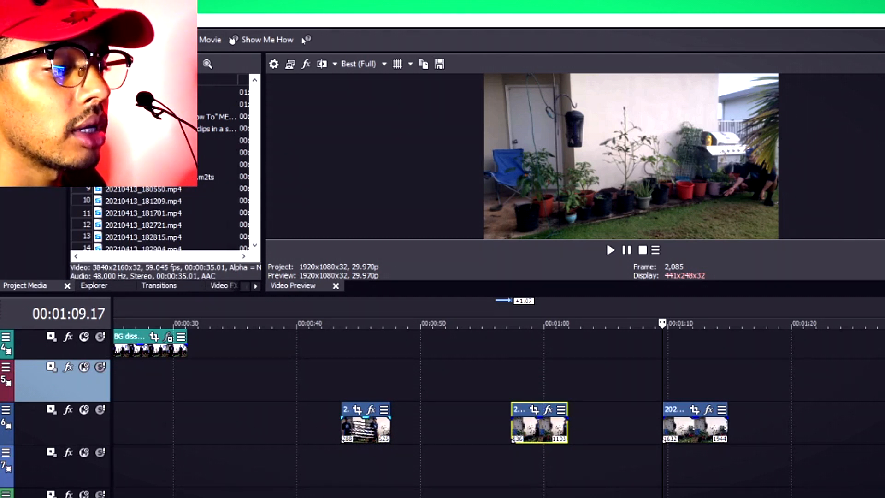
pyautogui.click(365, 429)
pyautogui.click(341, 385)
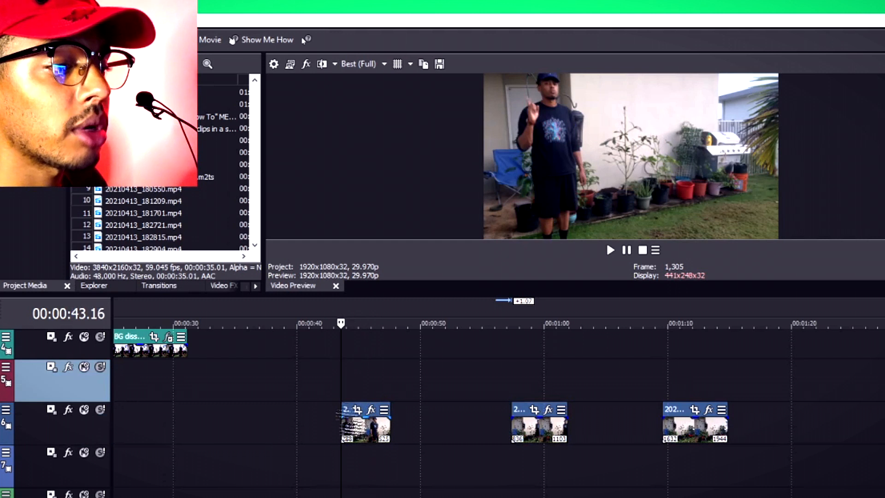
pyautogui.click(354, 430)
pyautogui.click(341, 384)
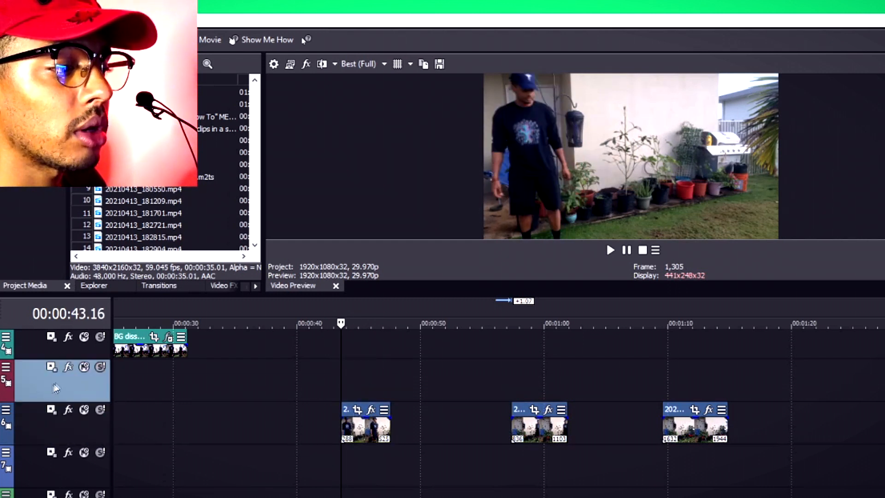
pyautogui.moveTo(73, 433); pyautogui.dragTo(74, 439)
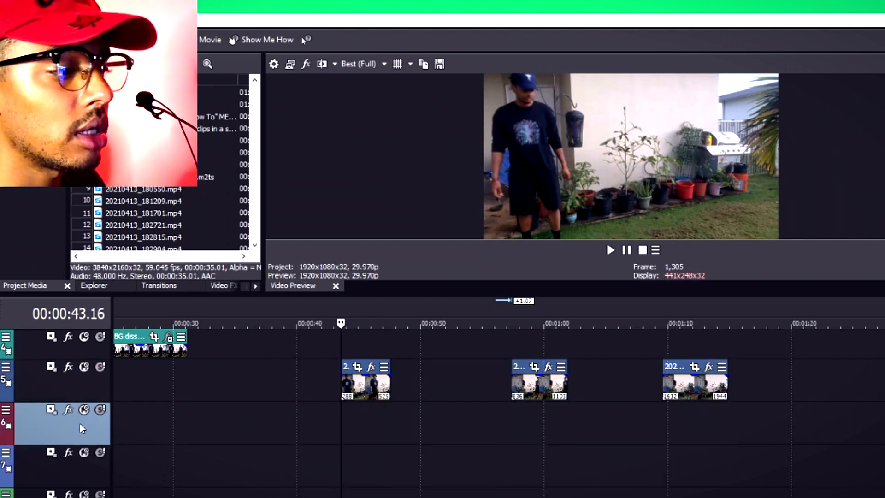
# - Insert another empty video track below track 5 and set track 5's display color to red
pyautogui.rightClick(79, 423)
pyautogui.click(129, 270)
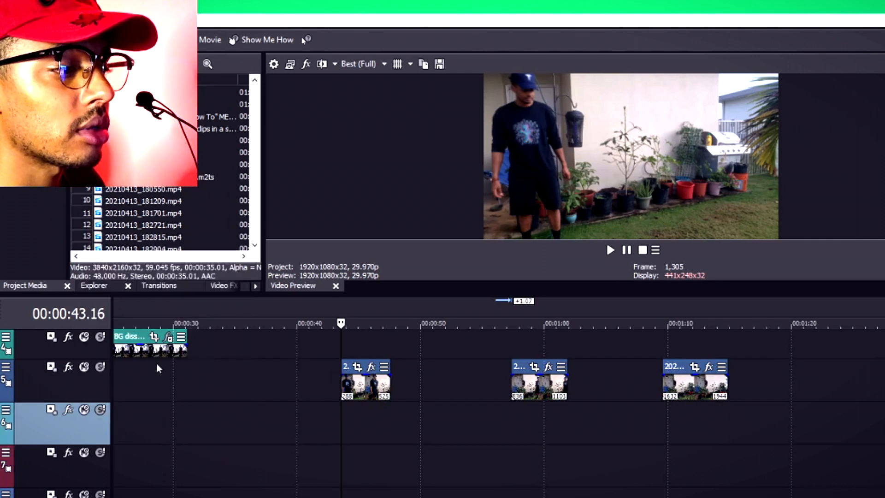
pyautogui.click(30, 375)
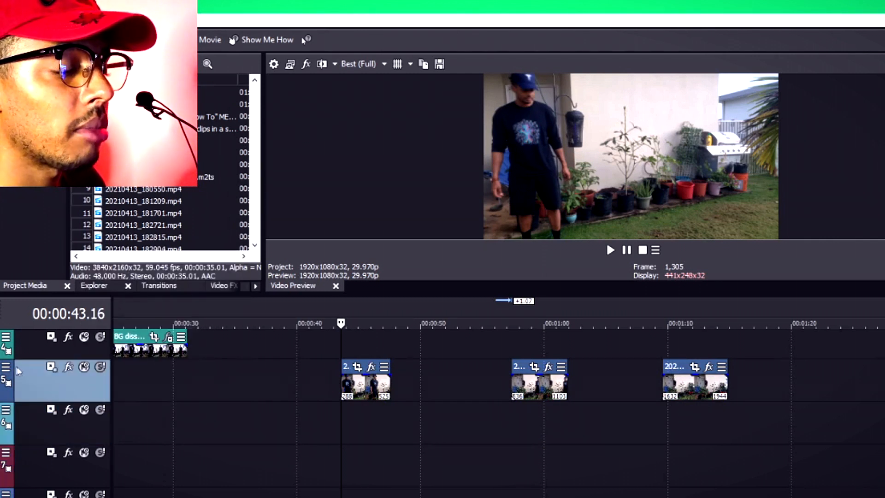
pyautogui.click(6, 369)
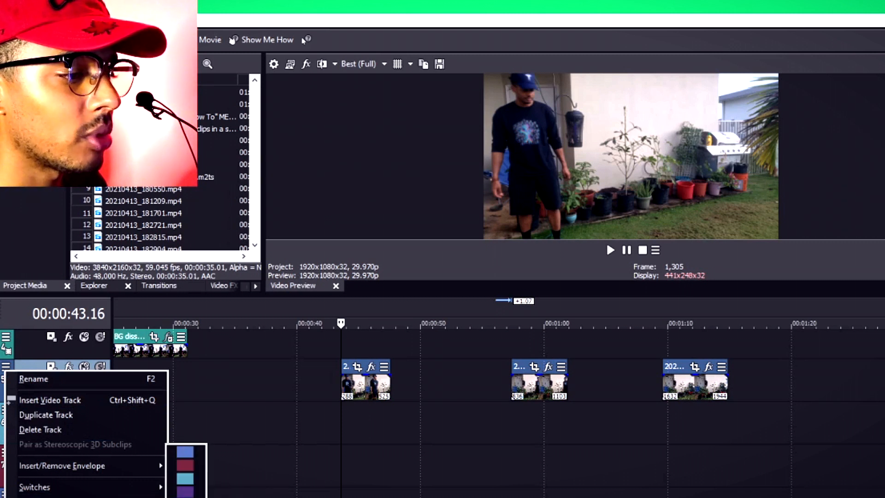
pyautogui.click(185, 468)
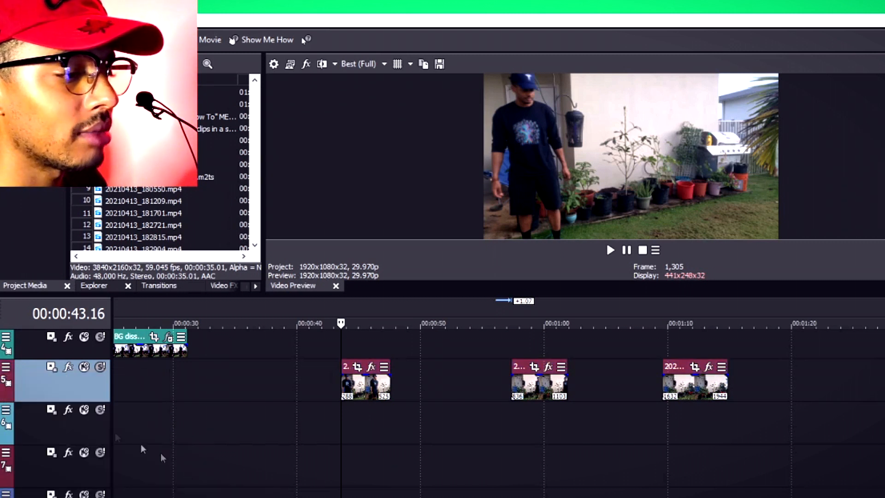
# - Set the display color of track 6 to olive and of track 7 to purple
pyautogui.click(6, 411)
pyautogui.moveTo(110, 400)
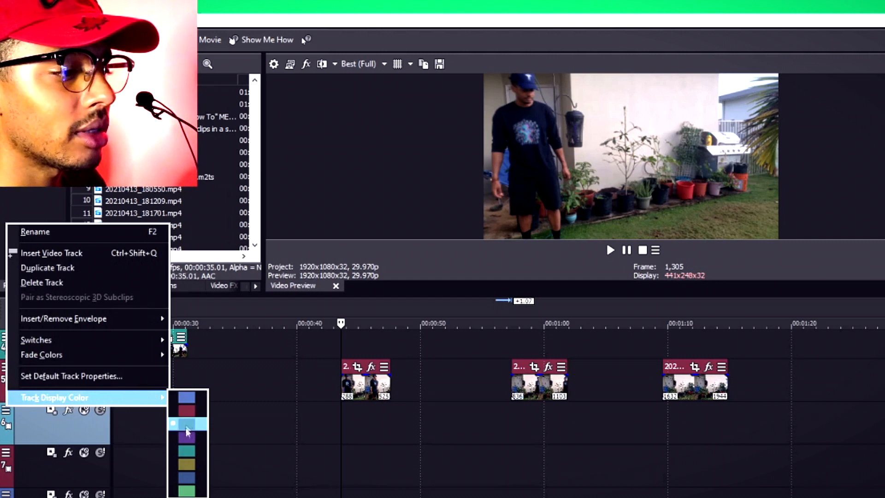
pyautogui.click(187, 464)
pyautogui.click(6, 452)
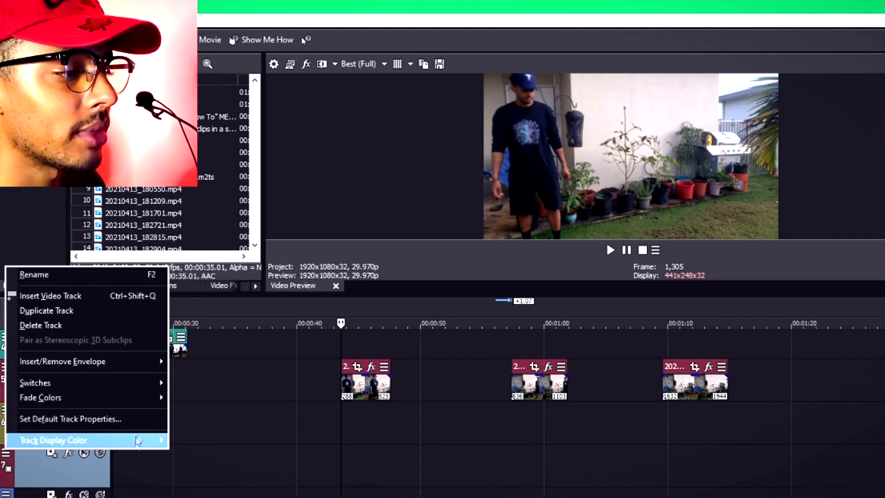
pyautogui.moveTo(137, 449)
pyautogui.click(189, 480)
pyautogui.click(16, 371)
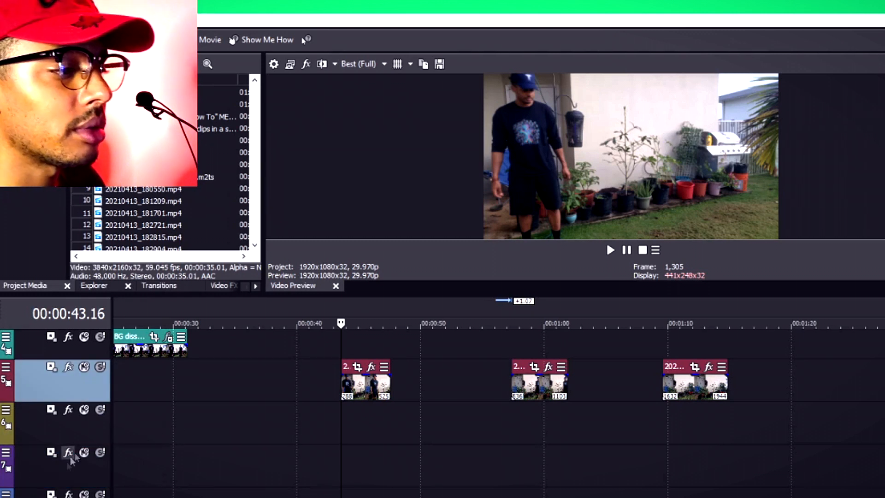
# - Move the second piece to track 6 and the third to track 7, both aligned with the first piece at 00:00:43.16, and play the stack
pyautogui.click(342, 366)
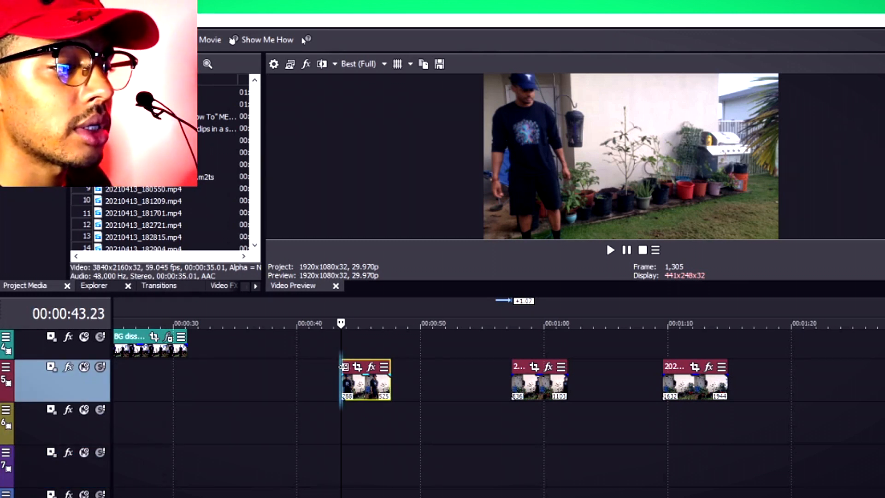
pyautogui.moveTo(516, 367); pyautogui.dragTo(357, 445)
pyautogui.scroll(4, 385, 425)
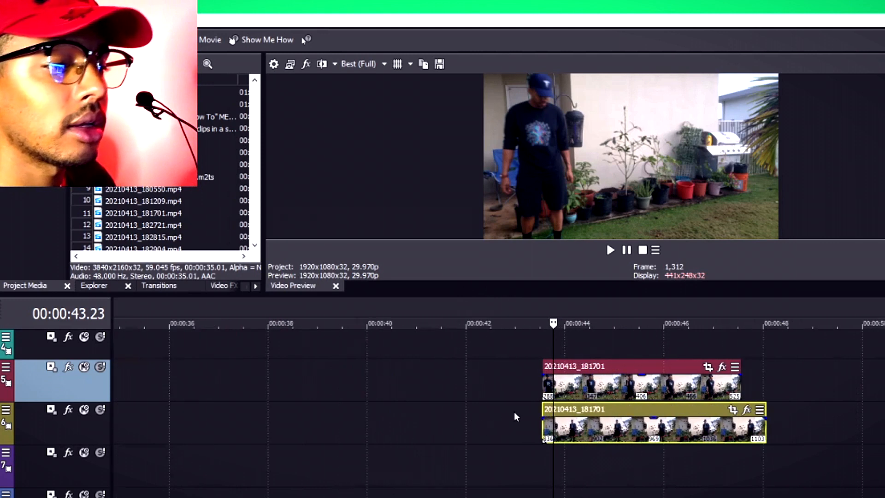
pyautogui.click(543, 349)
pyautogui.scroll(-4, 564, 380)
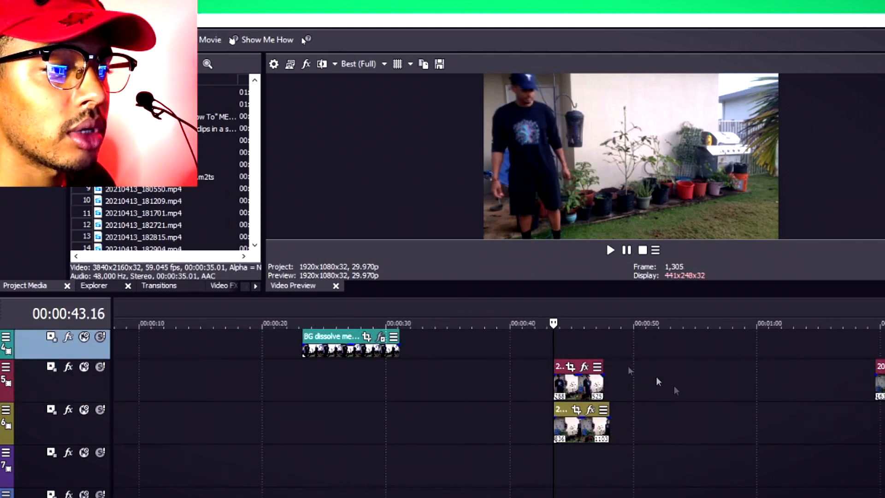
pyautogui.moveTo(878, 369); pyautogui.dragTo(572, 469)
pyautogui.scroll(5, 576, 415)
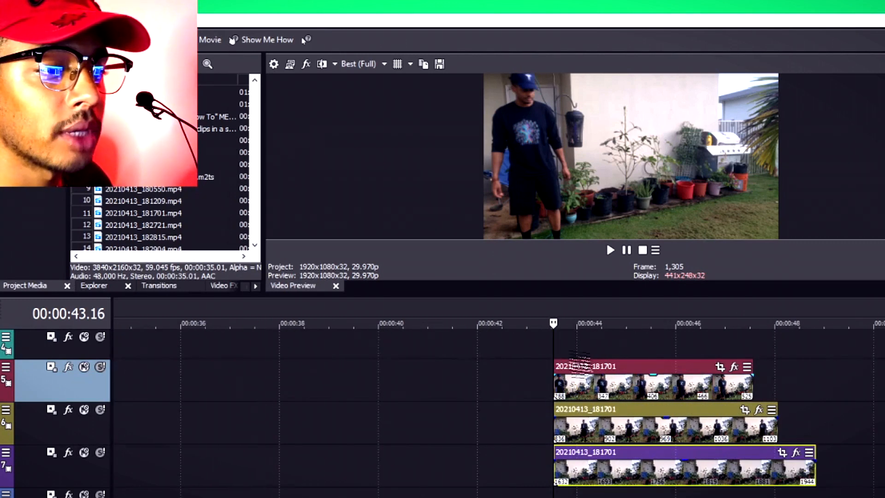
pyautogui.press('space')
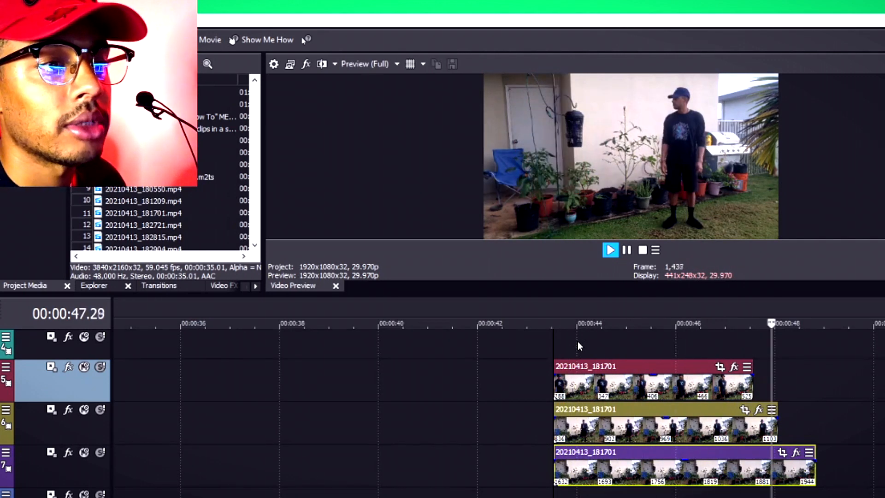
pyautogui.press('space')
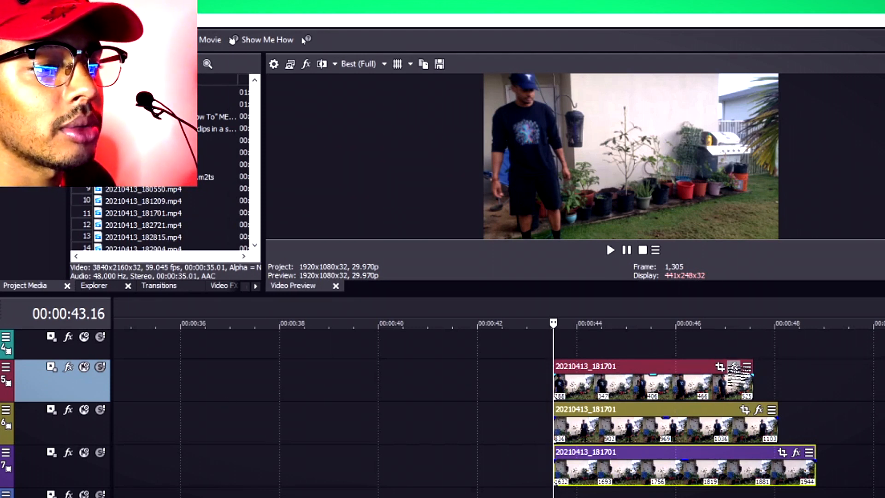
# - Shift the frame of the track 5 piece in Event Pan/Crop to X center 2,067.3 and Y center 1,145.5
pyautogui.click(719, 366)
pyautogui.moveTo(720, 382)
pyautogui.mouseDown()
pyautogui.moveTo(630, 381)
pyautogui.moveTo(726, 385)
pyautogui.mouseUp()
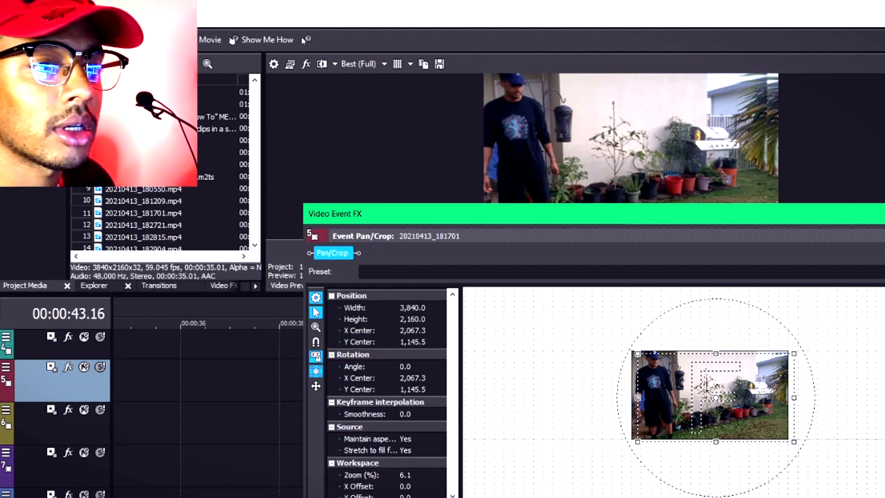
pyautogui.click(880, 213)
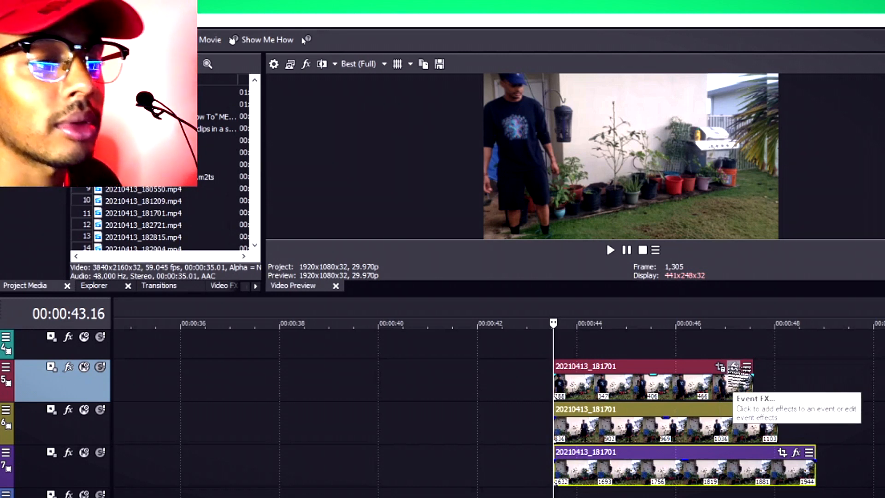
# - Add the VEGAS Cookie Cutter effect to the piece on track 5 and solo that track
pyautogui.click(734, 368)
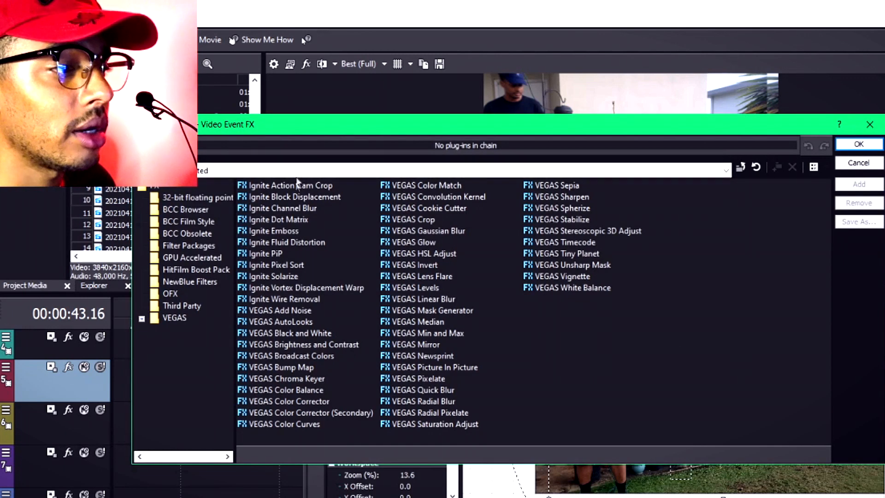
pyautogui.click(438, 207)
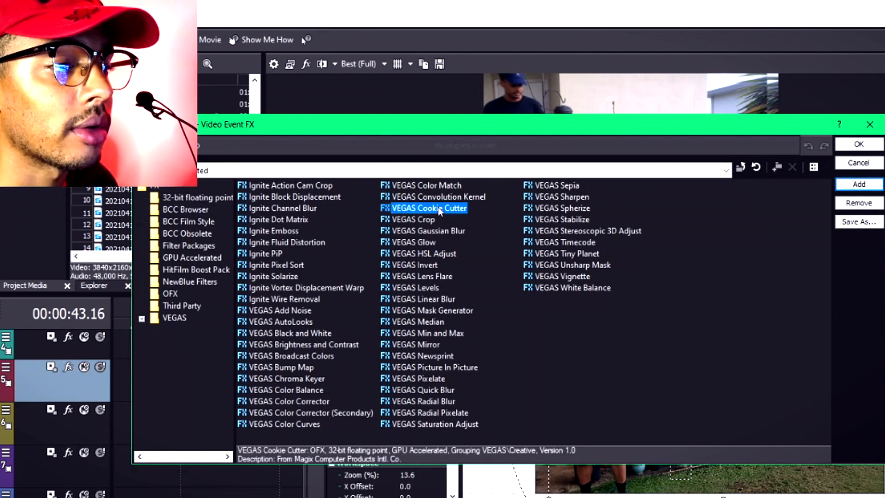
pyautogui.click(856, 147)
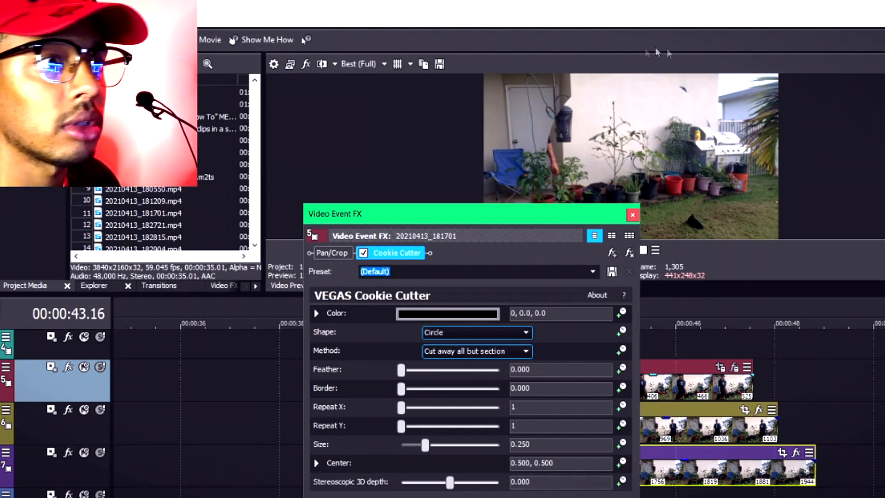
pyautogui.click(632, 215)
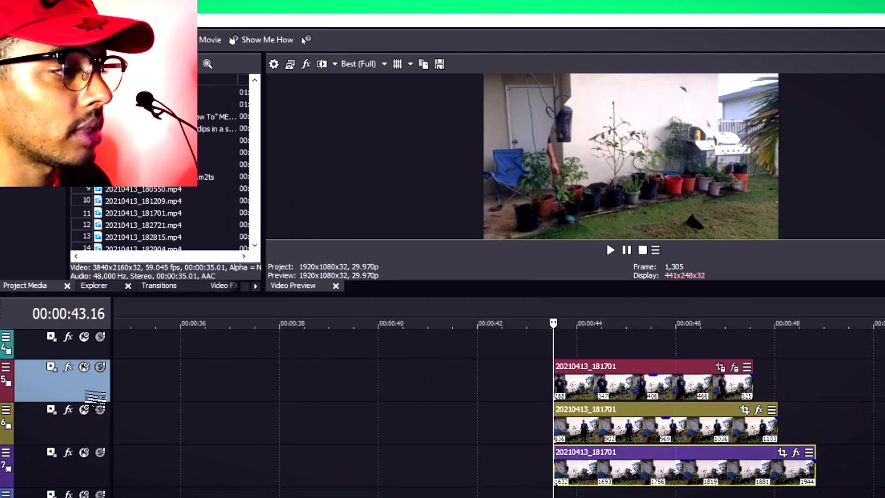
pyautogui.click(100, 367)
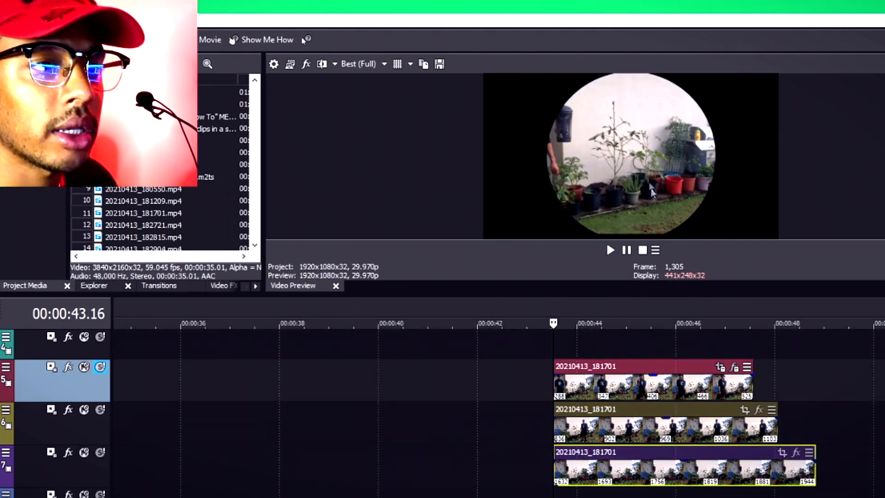
# - Enlarge the video preview and move the Cookie Cutter center to 0.400, 0.500 and from there over the man at about 0.150, 0.505
pyautogui.click(734, 368)
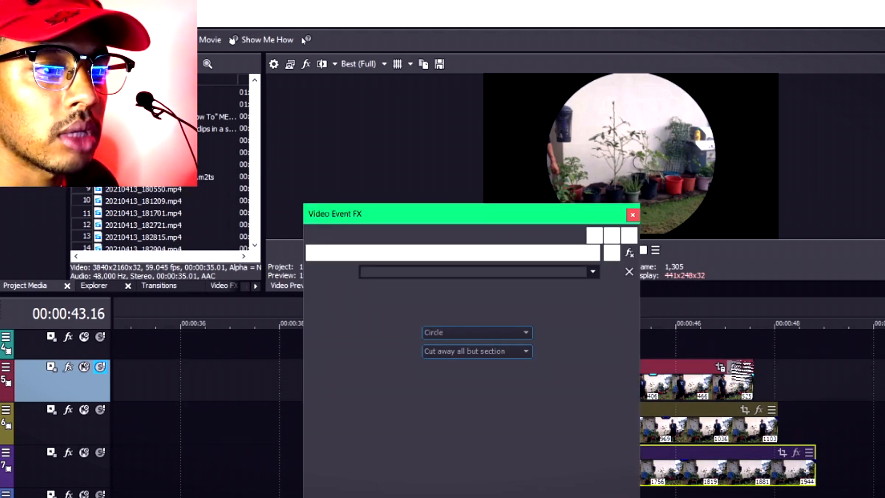
pyautogui.moveTo(600, 213); pyautogui.dragTo(411, 162)
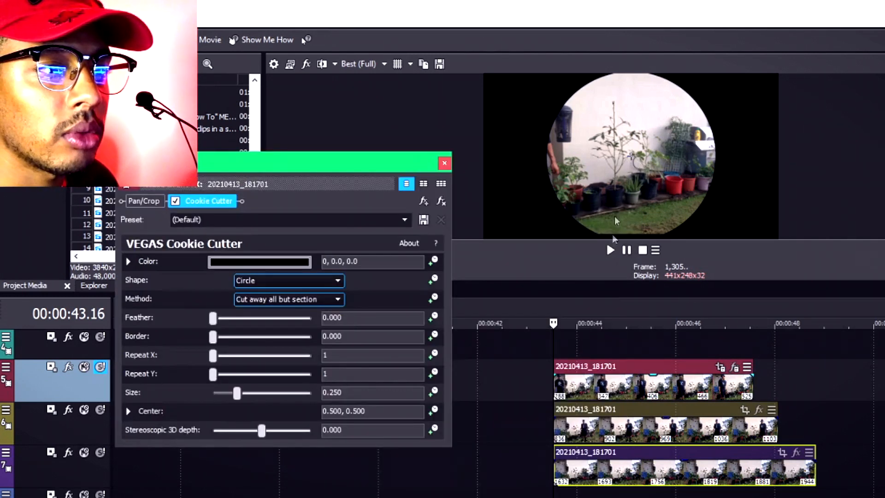
pyautogui.moveTo(600, 301); pyautogui.dragTo(600, 412)
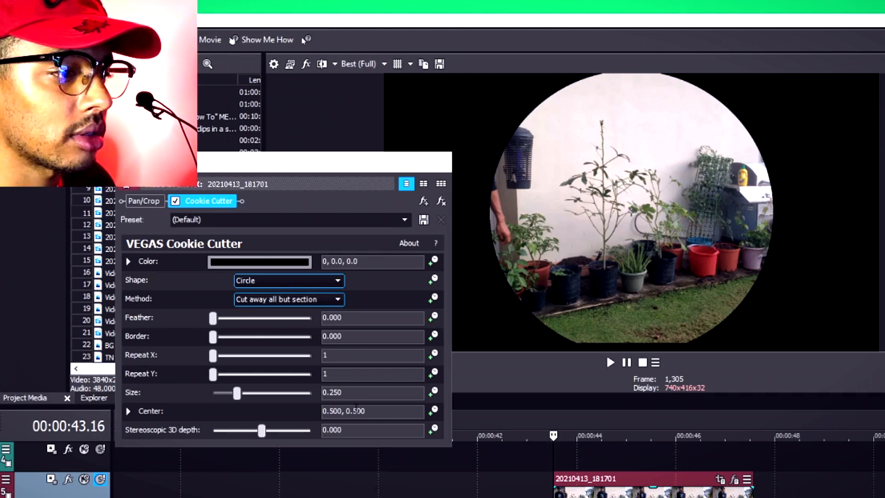
pyautogui.click(357, 410)
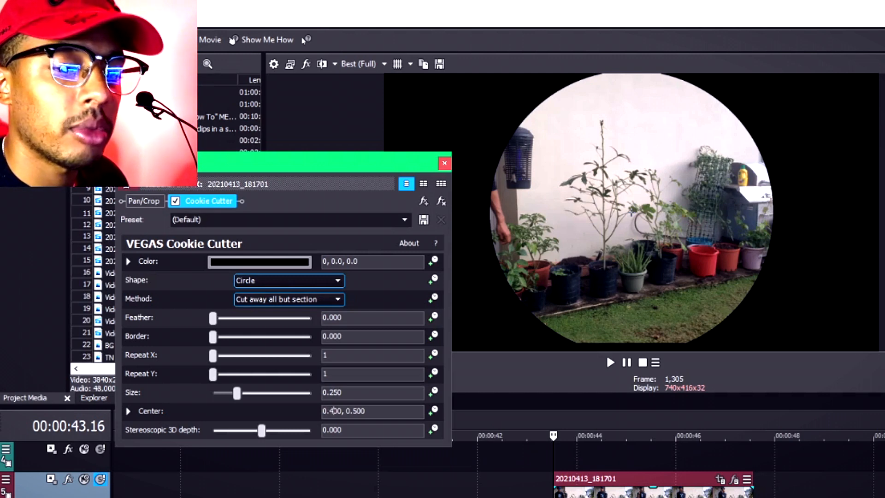
pyautogui.press('Return')
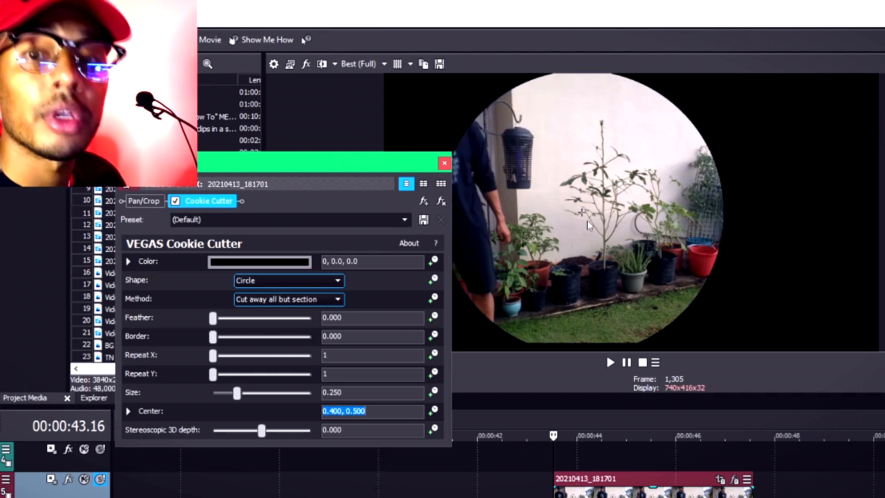
pyautogui.moveTo(582, 214); pyautogui.dragTo(458, 211)
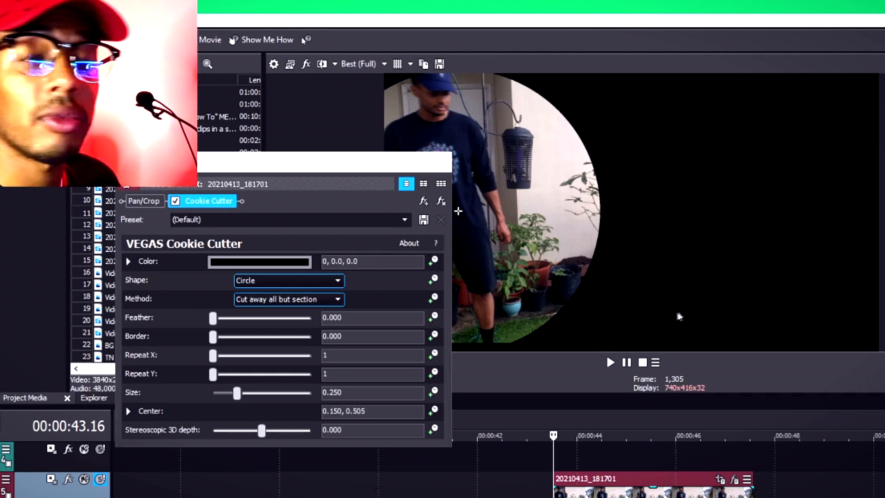
# - Change the Cookie Cutter shape on the track 5 piece to Oval side
pyautogui.click(283, 281)
pyautogui.click(285, 295)
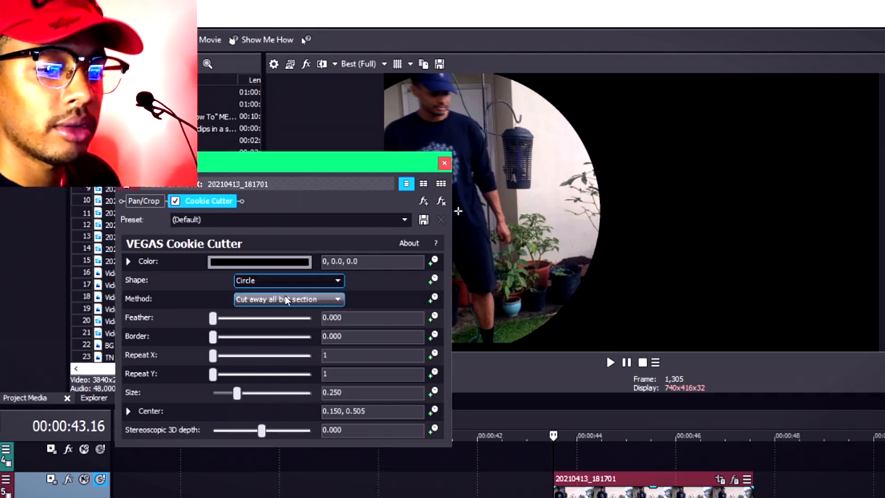
pyautogui.press('Down')
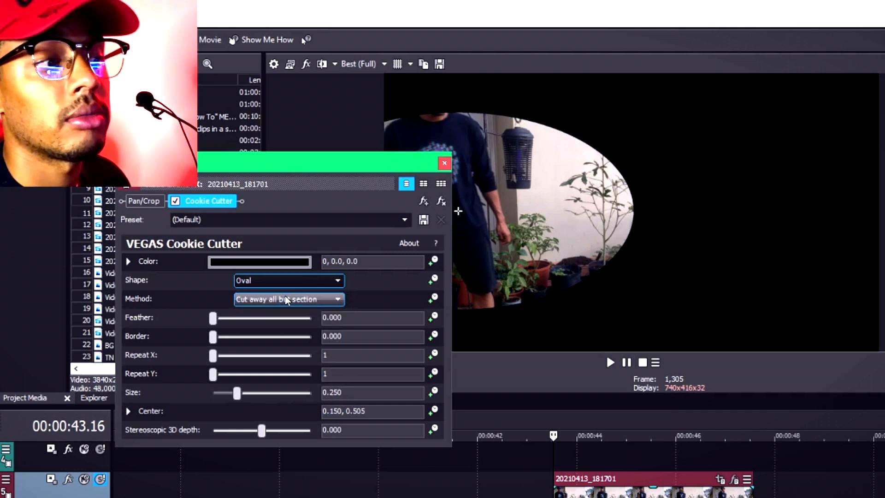
pyautogui.press('Down')
pyautogui.press('Down')
pyautogui.press('Down')
pyautogui.press('Up')
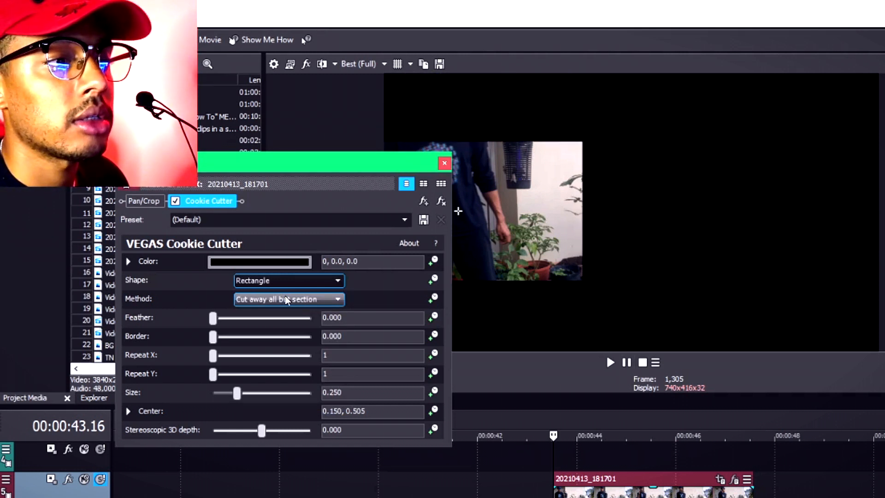
pyautogui.press('Up')
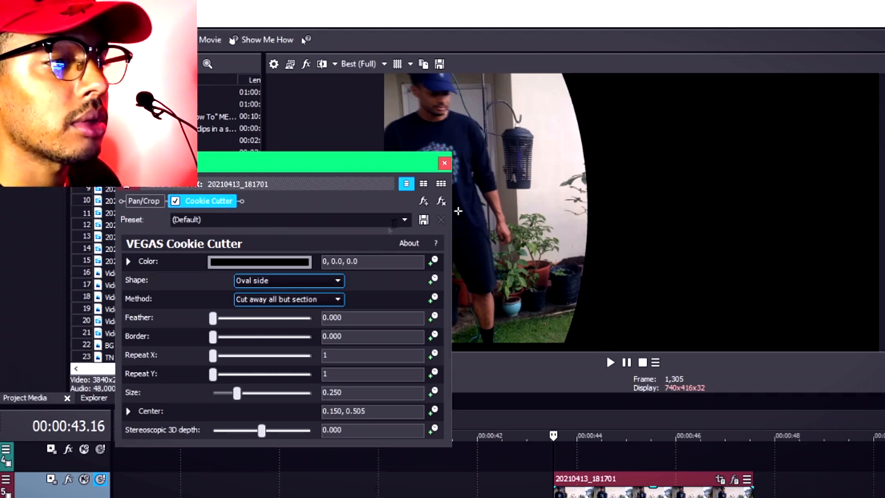
# - Reduce the Cookie Cutter size to about 0.197 and fit its center around the man at about 0.159, 0.481
pyautogui.moveTo(399, 163); pyautogui.dragTo(325, 162)
pyautogui.moveTo(459, 210); pyautogui.dragTo(471, 237)
pyautogui.moveTo(164, 391); pyautogui.dragTo(158, 396)
pyautogui.moveTo(466, 240); pyautogui.dragTo(463, 218)
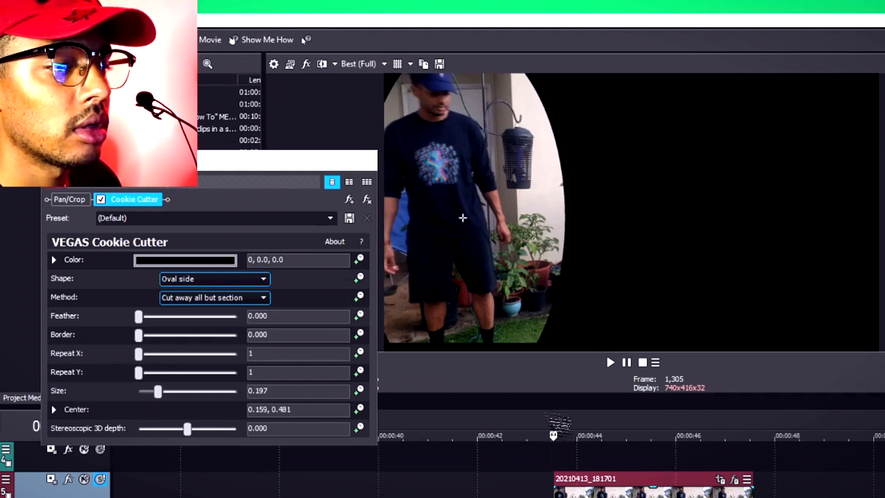
# - Mark the start of the masked piece, play it to check the man against the oval cutout, and toggle solo on track 5
pyautogui.press('m')
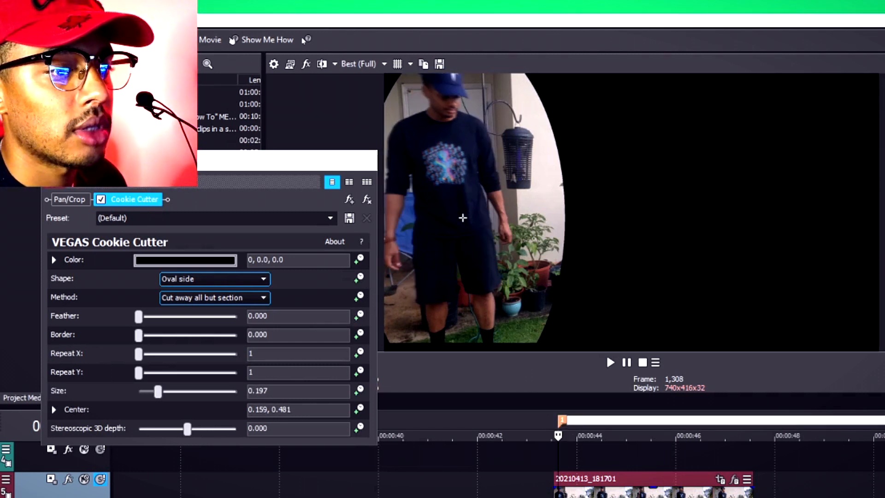
pyautogui.click(554, 436)
pyautogui.press('space')
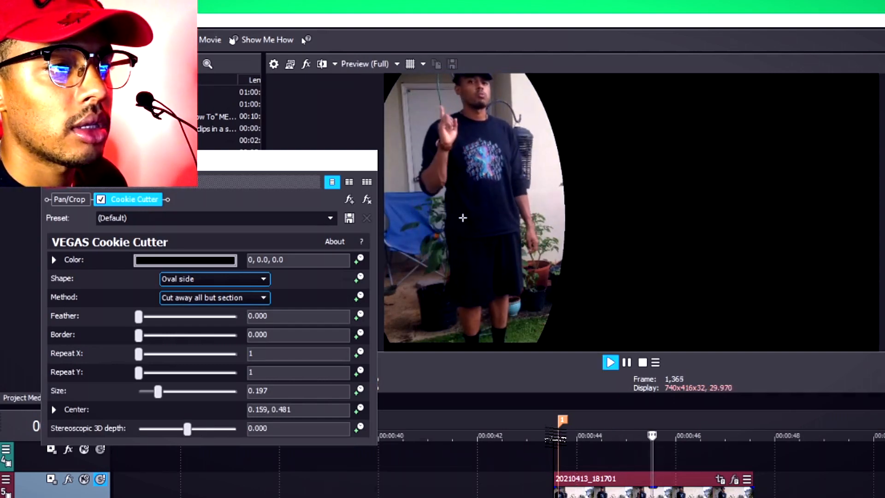
pyautogui.press('space')
pyautogui.rightClick(561, 421)
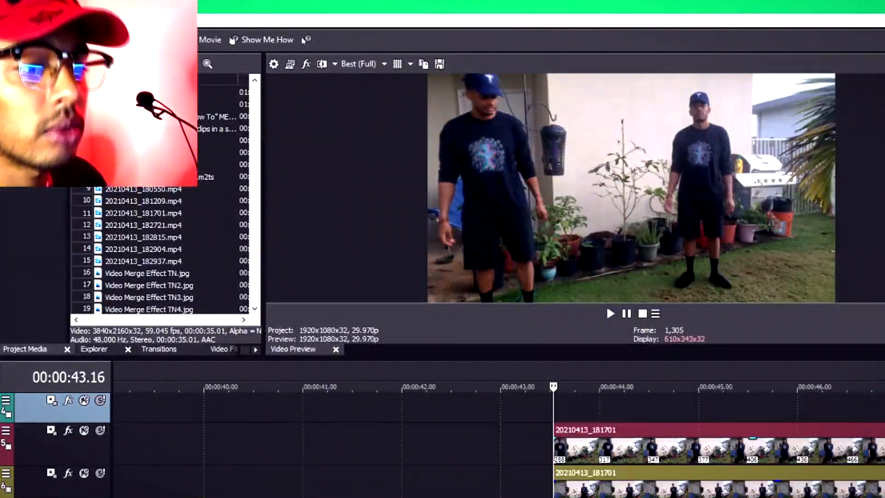
pyautogui.click(99, 431)
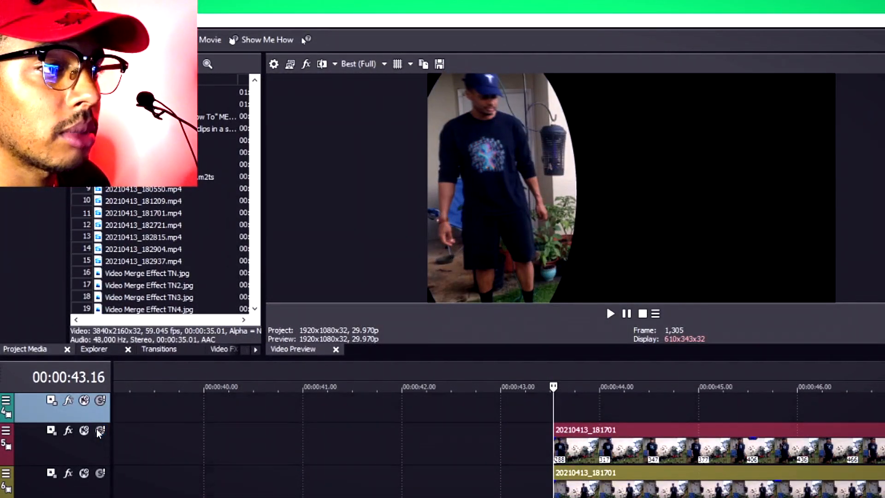
# - Turn off solo on track 5 and soften the Cookie Cutter oval's edge with a feather of about 0.259
pyautogui.click(99, 431)
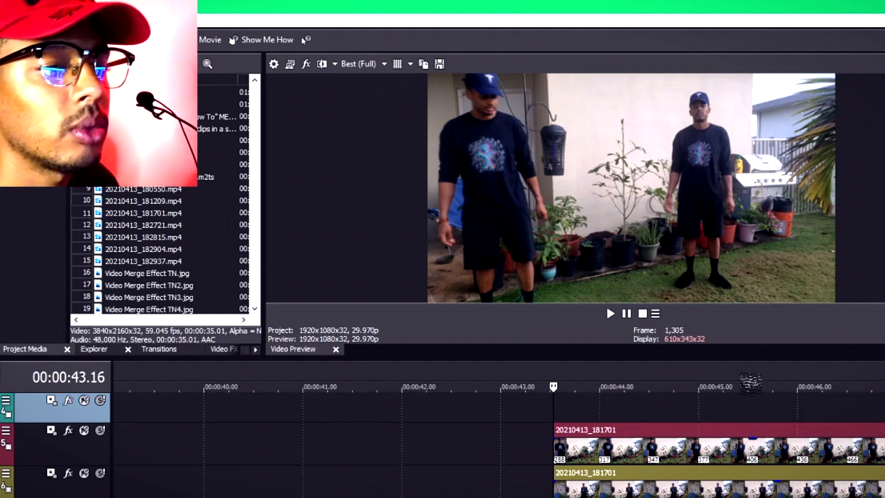
pyautogui.moveTo(736, 358); pyautogui.dragTo(740, 285)
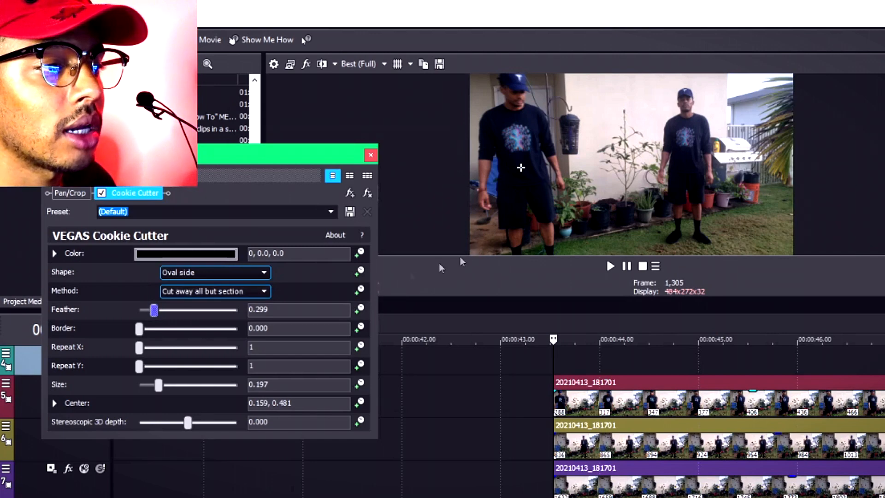
pyautogui.moveTo(544, 313); pyautogui.dragTo(544, 467)
pyautogui.moveTo(346, 159); pyautogui.dragTo(872, 157)
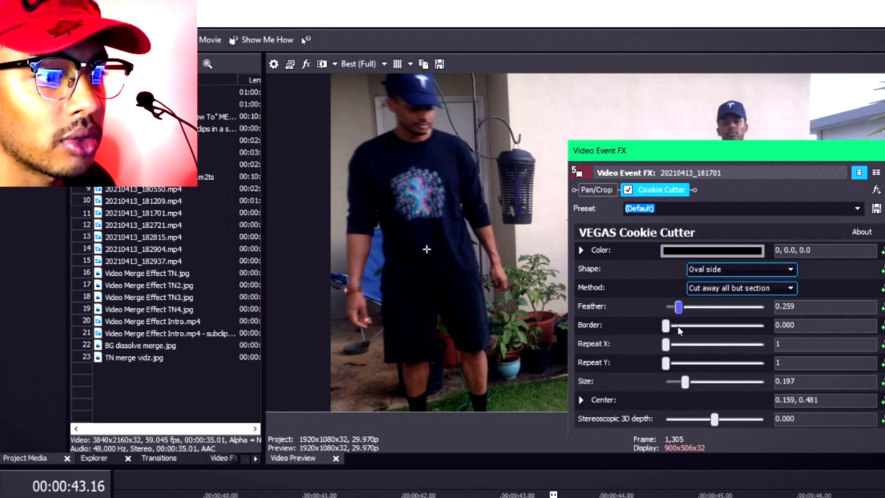
pyautogui.moveTo(389, 466); pyautogui.dragTo(389, 371)
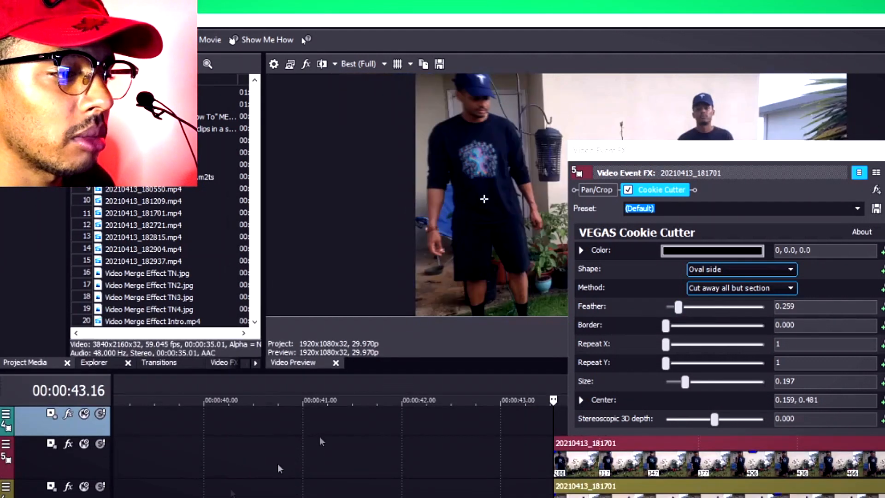
# - Solo track 5 and move the playhead to 00:00:43.23 to inspect the feathered oval cutout around the man
pyautogui.click(100, 414)
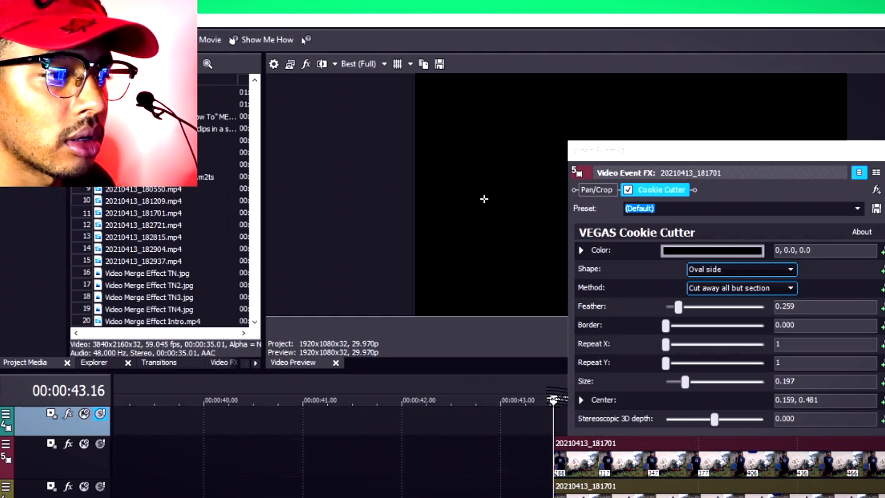
pyautogui.moveTo(746, 155); pyautogui.dragTo(234, 136)
pyautogui.click(567, 399)
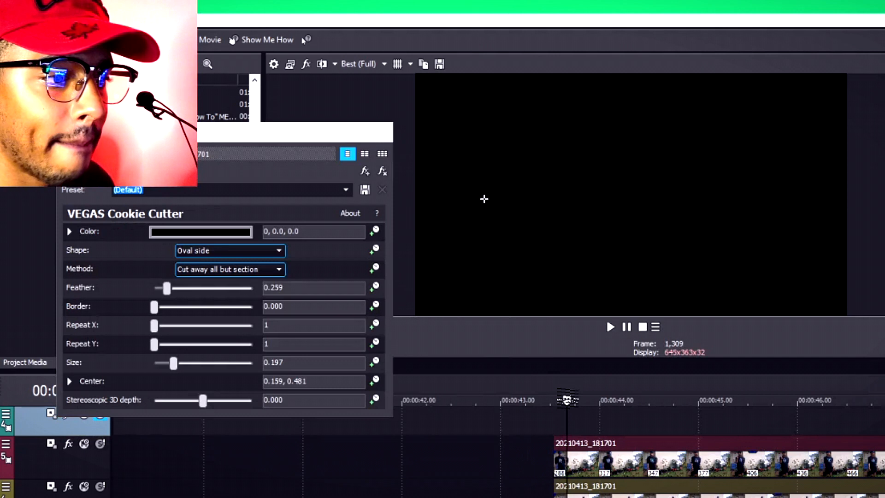
pyautogui.moveTo(566, 399); pyautogui.dragTo(577, 399)
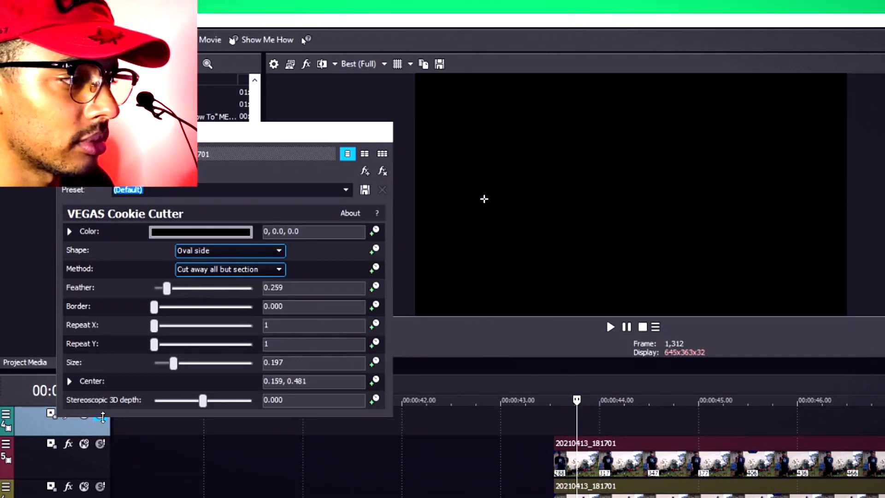
pyautogui.click(100, 443)
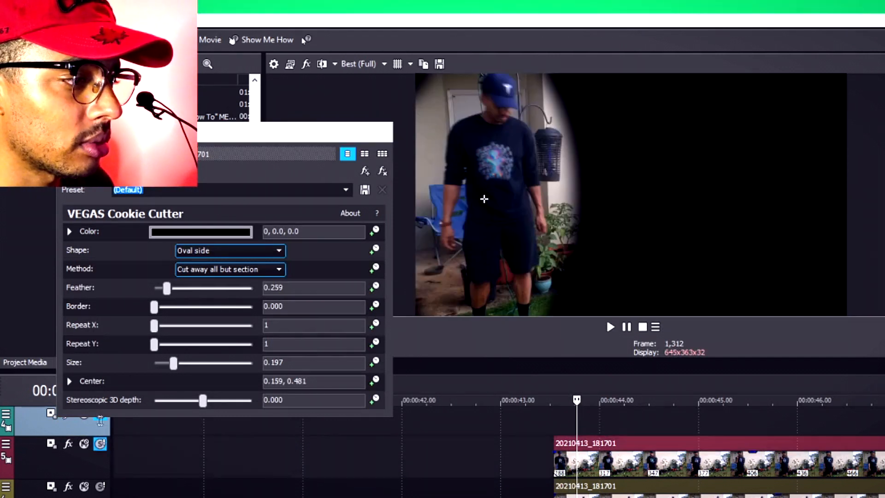
pyautogui.moveTo(195, 141); pyautogui.dragTo(273, 132)
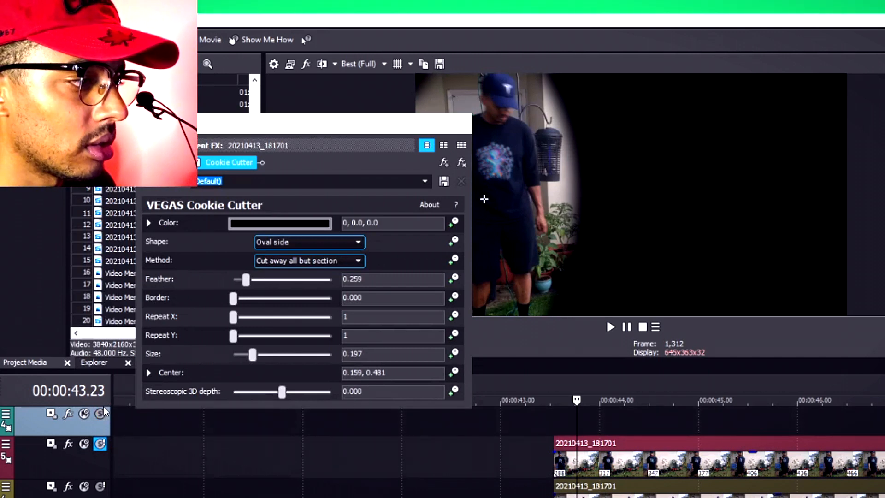
# - Shift the track 5 Cookie Cutter center to about 0.176, 0.479, close the effect settings, and turn off solo
pyautogui.moveTo(326, 129); pyautogui.dragTo(809, 125)
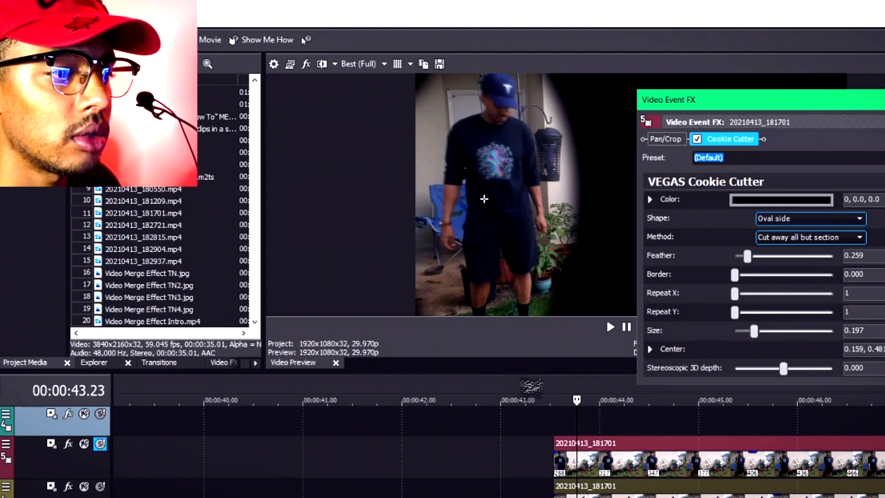
pyautogui.moveTo(526, 372); pyautogui.dragTo(521, 471)
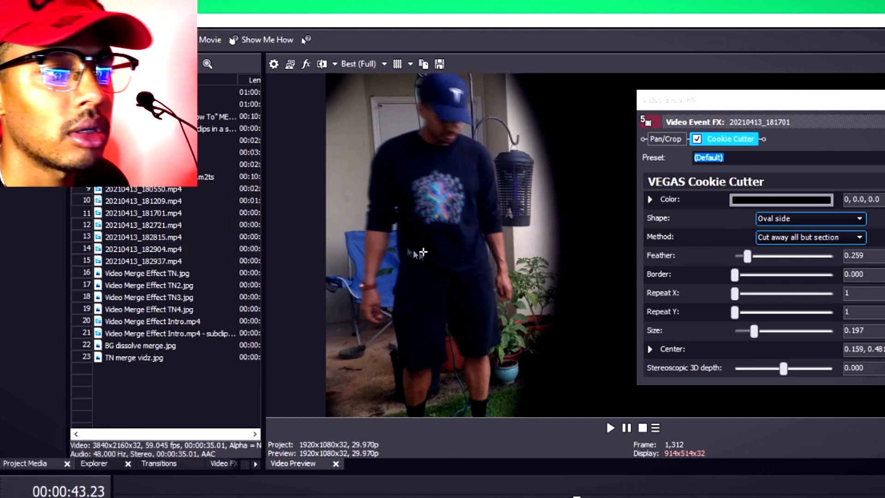
pyautogui.moveTo(427, 253); pyautogui.dragTo(433, 253)
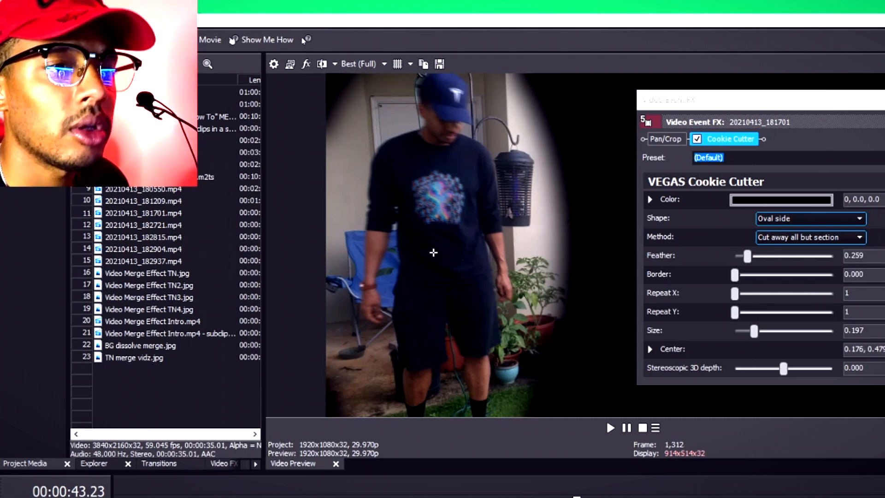
pyautogui.hotkey('alt', 'F4')
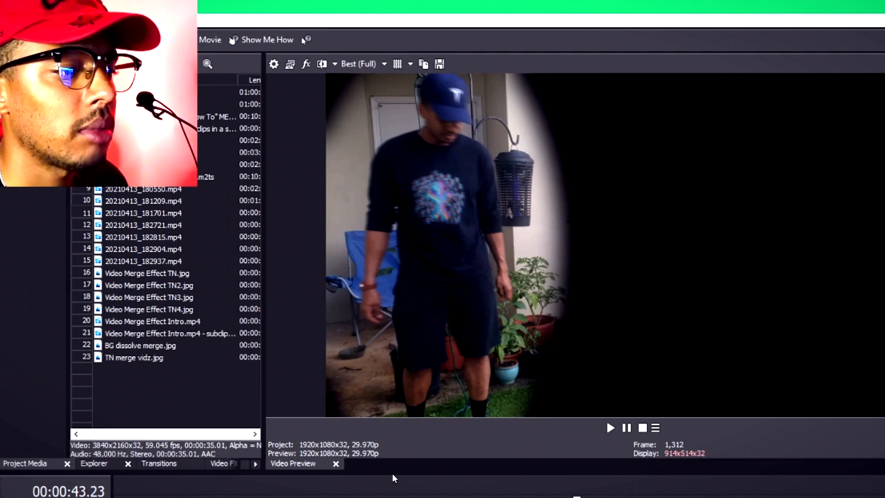
pyautogui.moveTo(392, 474); pyautogui.dragTo(395, 326)
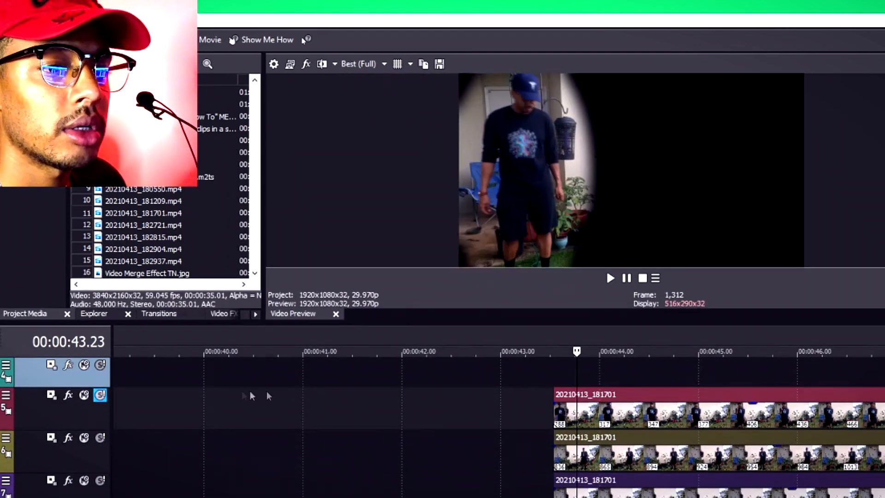
pyautogui.click(101, 394)
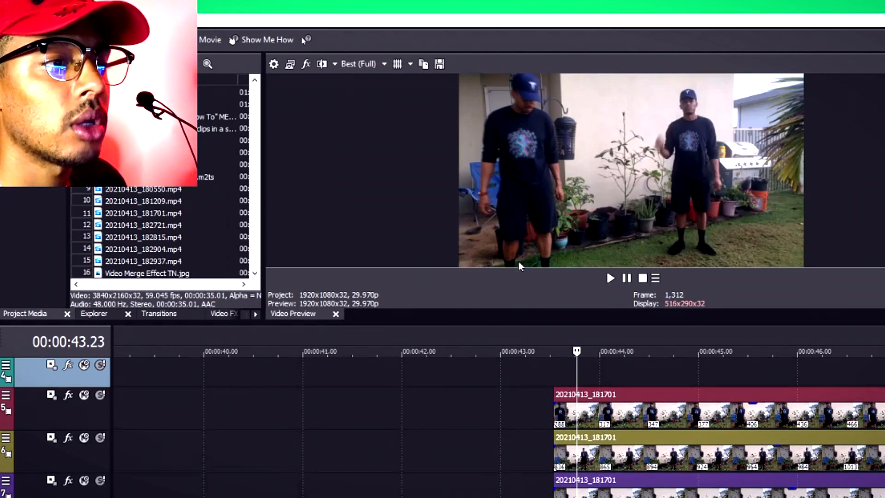
# - Play the combined clips from 00:00:43.16 twice to check how the feathered man blends into the scene
pyautogui.click(554, 352)
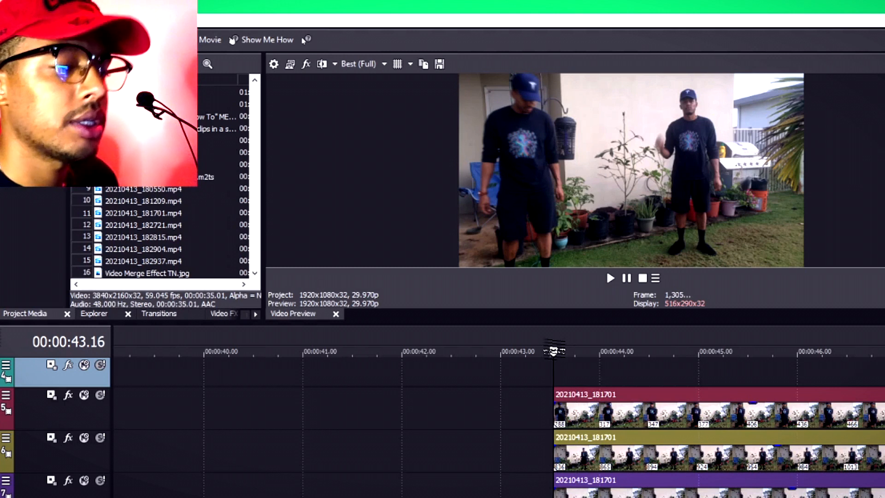
pyautogui.press('space')
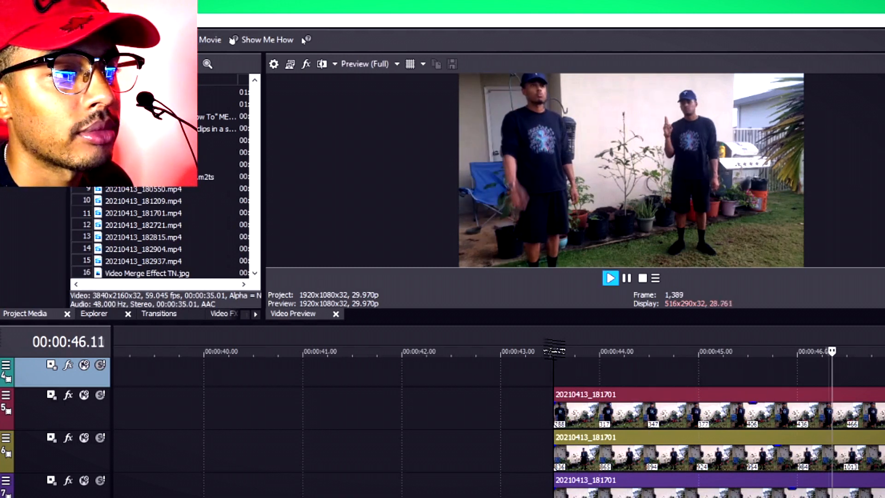
pyautogui.press('space')
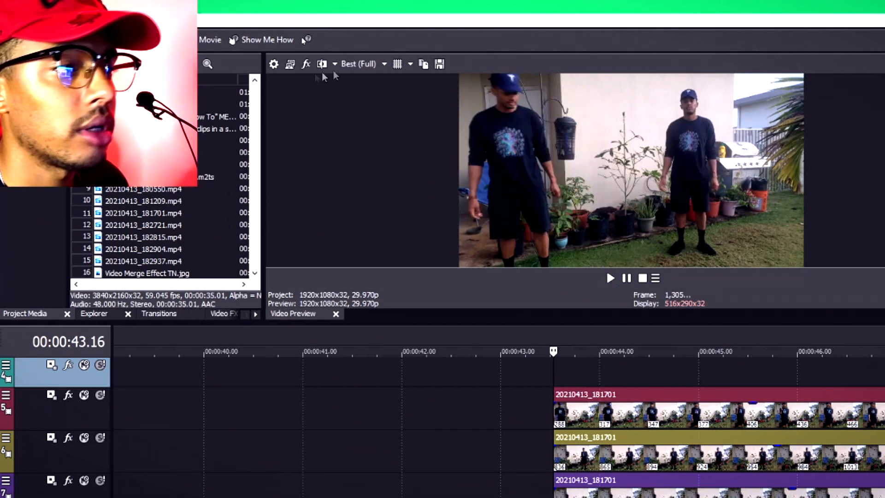
pyautogui.click(364, 64)
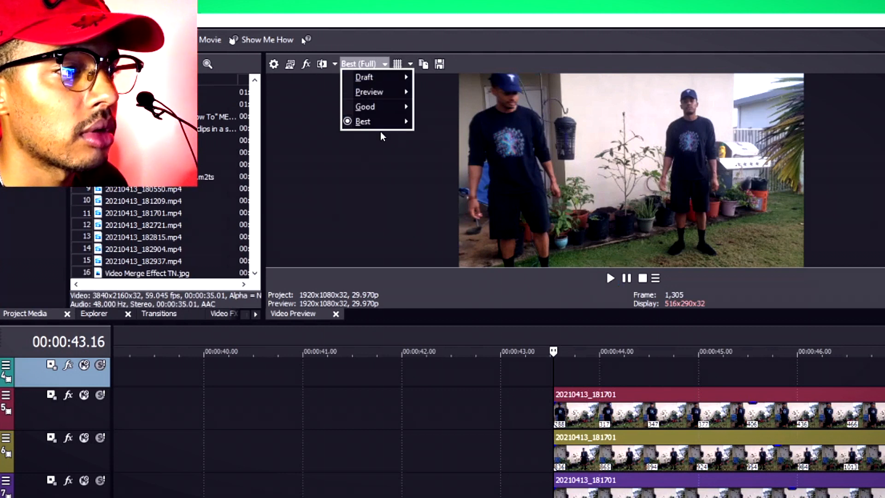
pyautogui.click(439, 135)
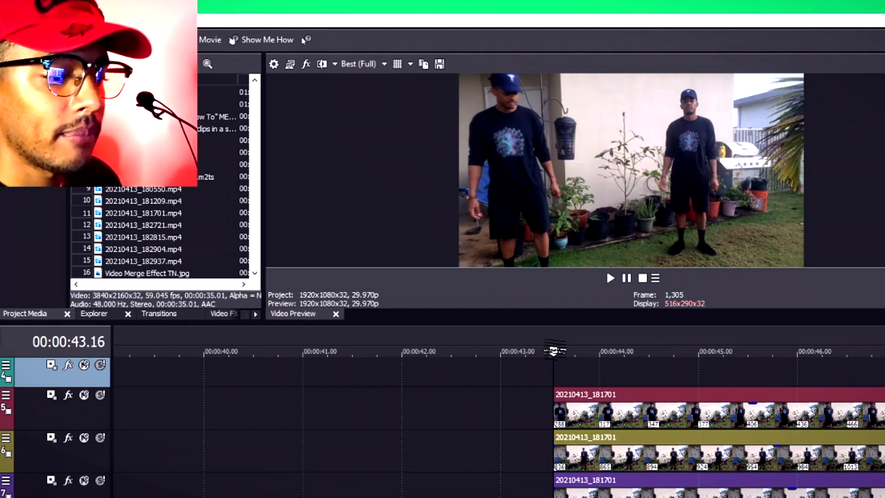
pyautogui.press('space')
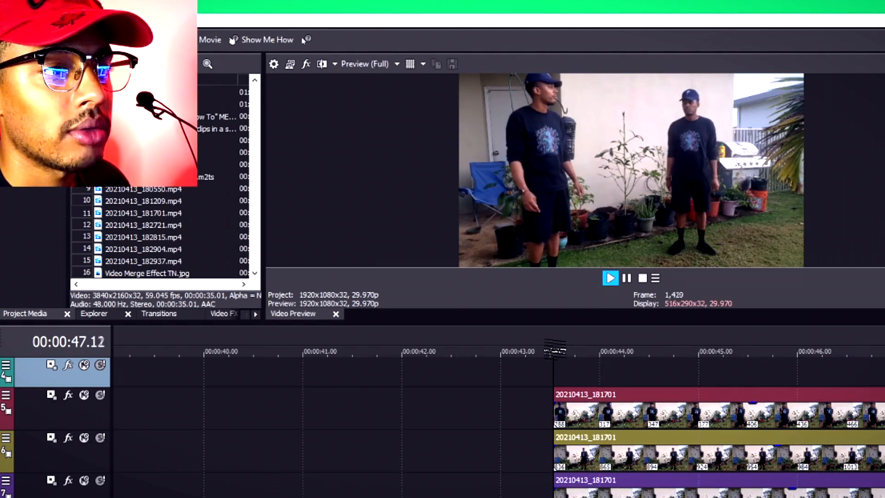
pyautogui.press('space')
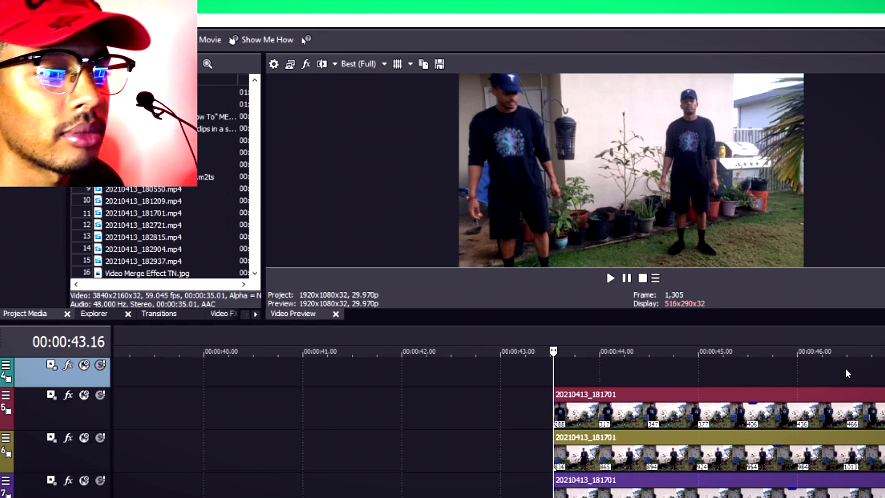
# - Mute track 5 and add the VEGAS Cookie Cutter effect to the clip piece on track 6
pyautogui.click(87, 396)
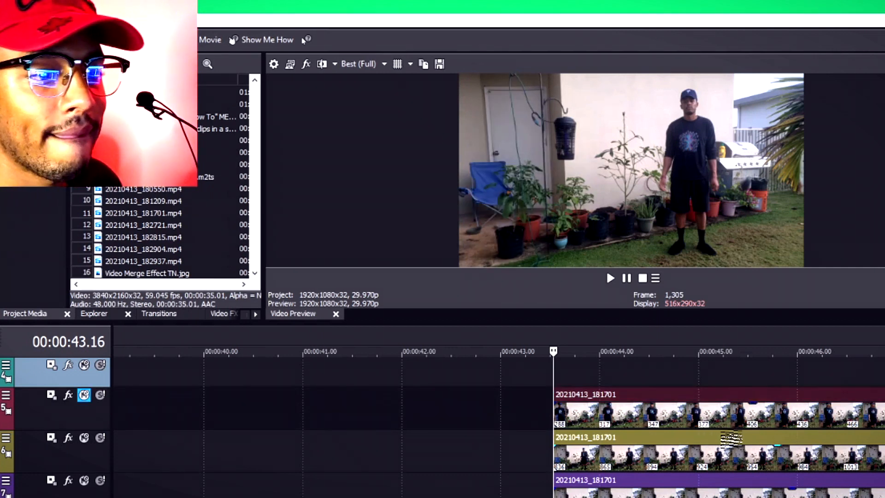
pyautogui.click(715, 353)
pyautogui.click(731, 353)
pyautogui.click(754, 353)
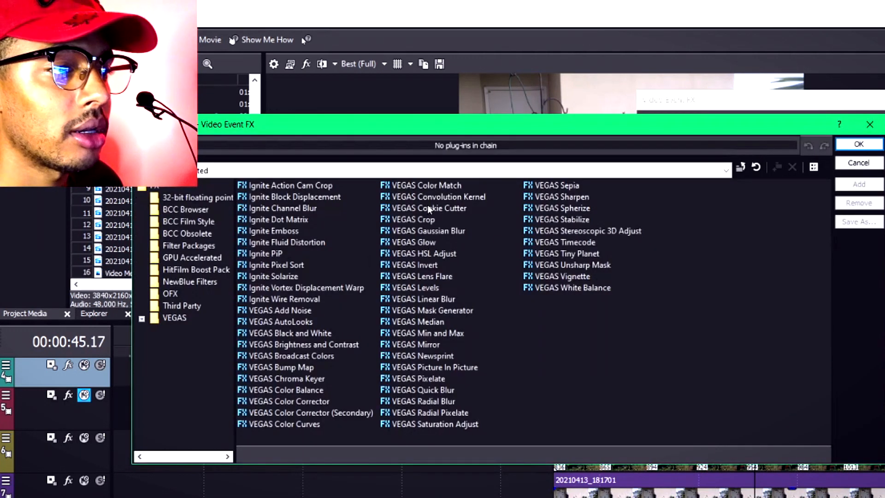
pyautogui.doubleClick(428, 209)
pyautogui.click(859, 144)
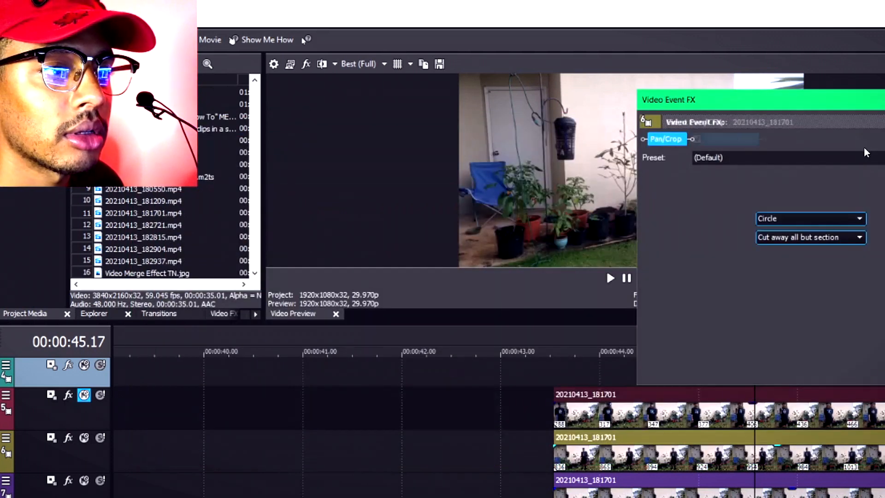
# - Solo track 6 and change its Cookie Cutter shape to Oval side
pyautogui.moveTo(873, 95); pyautogui.dragTo(364, 148)
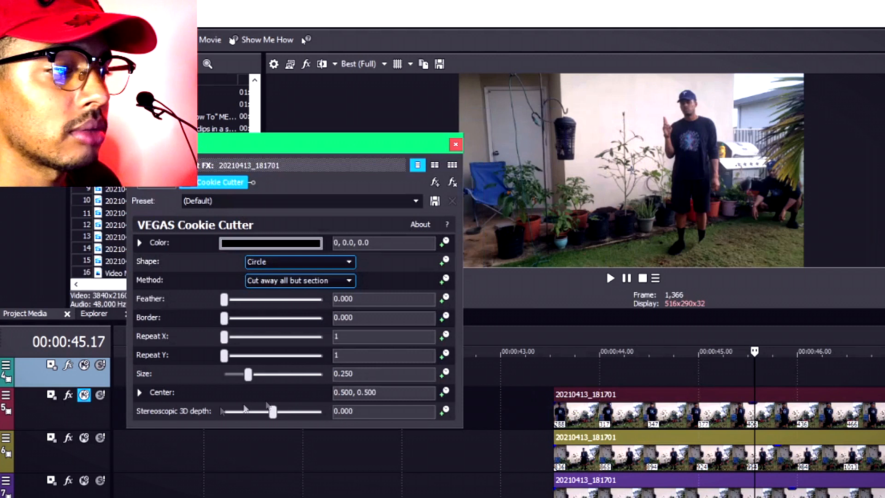
pyautogui.click(100, 437)
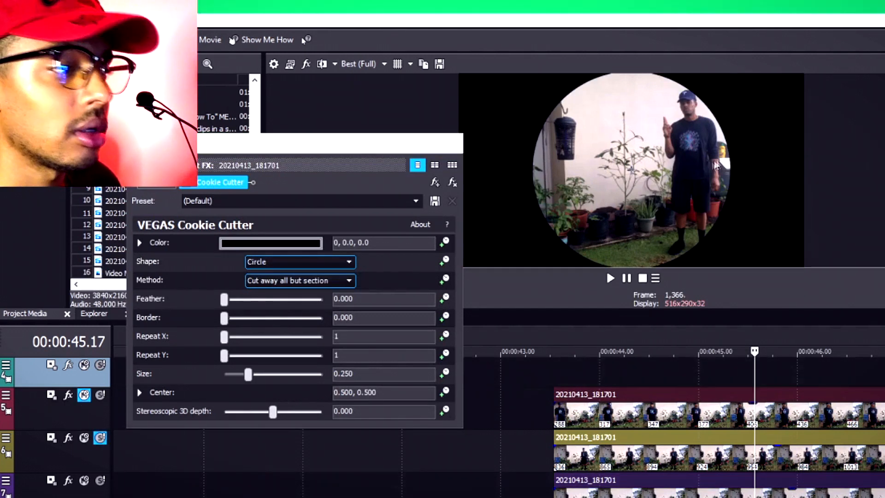
pyautogui.click(297, 261)
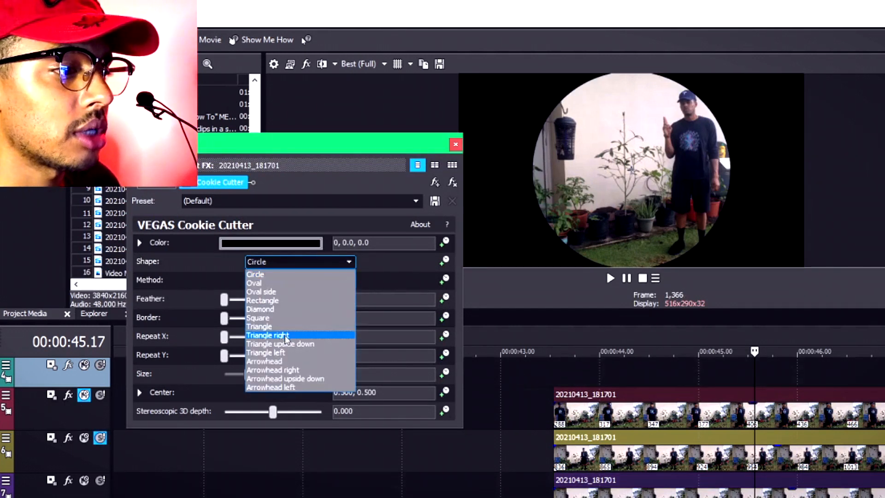
pyautogui.click(289, 294)
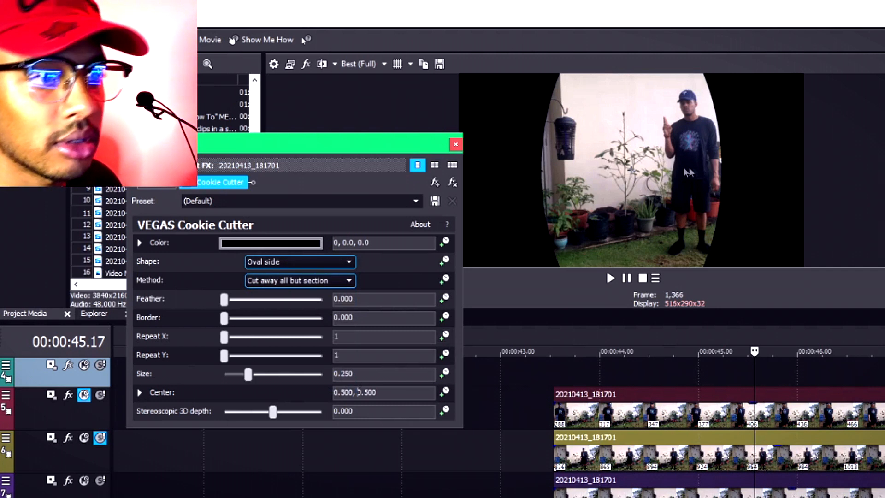
# - Set the track 6 Cookie Cutter center to 0.600, 0.500
pyautogui.click(623, 166)
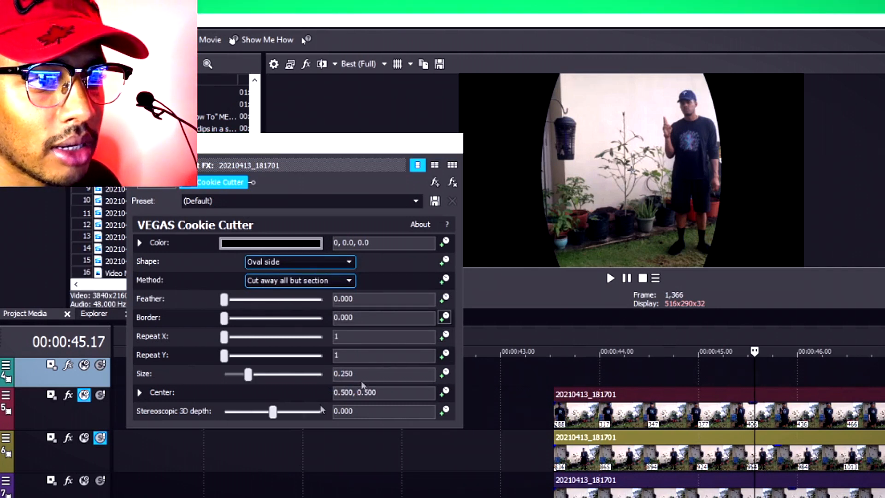
pyautogui.click(345, 392)
pyautogui.press('BackSpace')
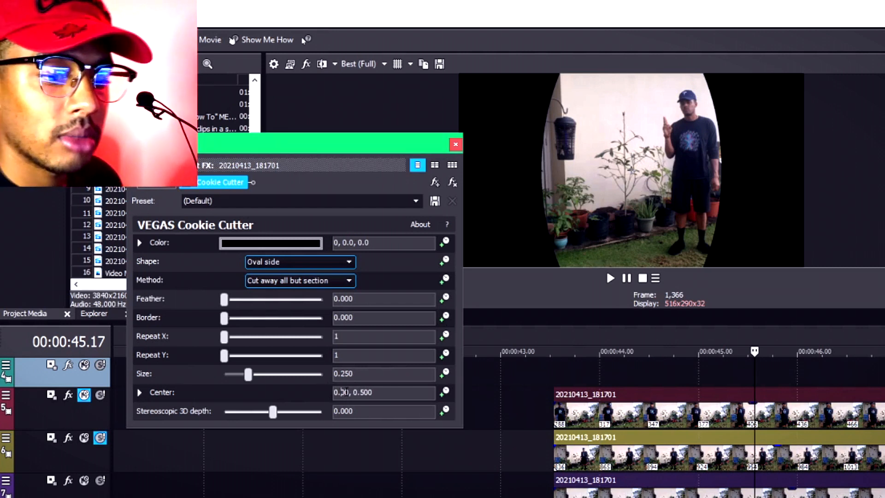
pyautogui.write('6')
pyautogui.press('Return')
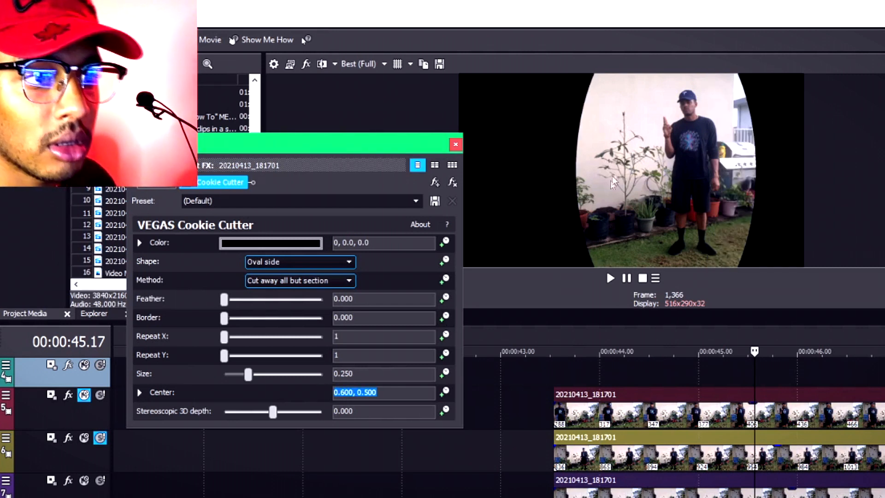
# - Fit the oval around the standing man with size 0.150 and center at about 0.657, 0.448
pyautogui.moveTo(665, 169); pyautogui.dragTo(685, 170)
pyautogui.moveTo(249, 379); pyautogui.dragTo(240, 385)
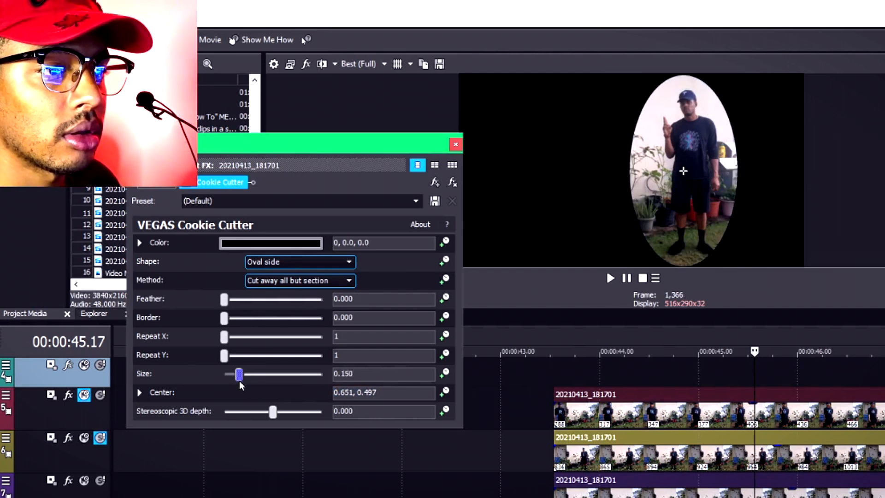
pyautogui.moveTo(682, 171); pyautogui.dragTo(685, 180)
# - Feather the track 6 oval to about 0.245, close the effect settings, and turn off solo on track 6
pyautogui.moveTo(224, 300); pyautogui.dragTo(239, 306)
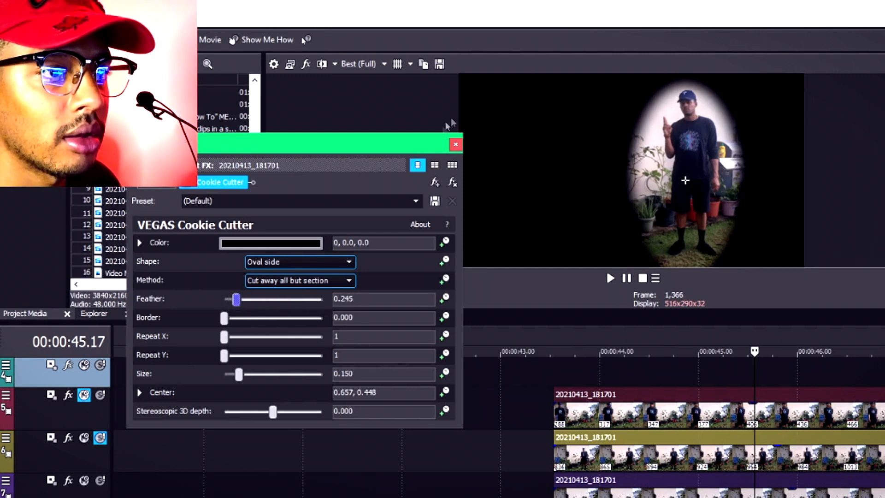
pyautogui.click(455, 144)
pyautogui.click(102, 435)
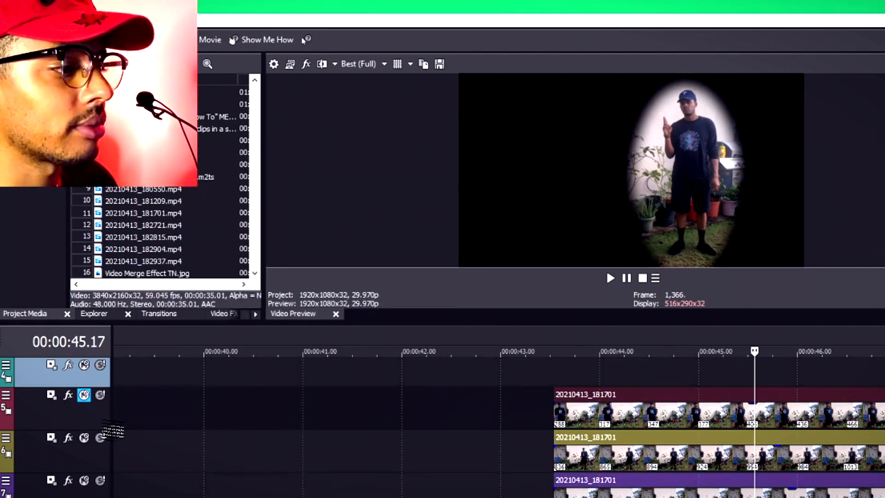
# - Play back the merged tracks 6 and 7 to check how the masked figures blend while track 5 is muted
pyautogui.press('space')
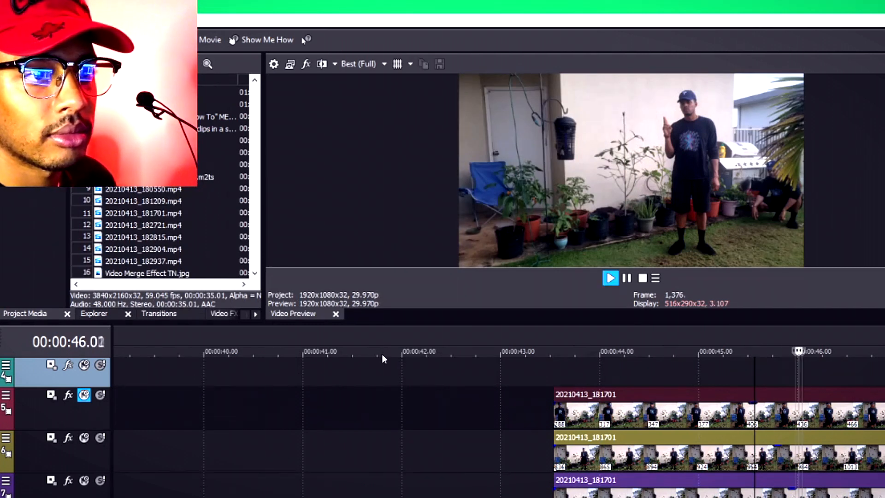
pyautogui.press('space')
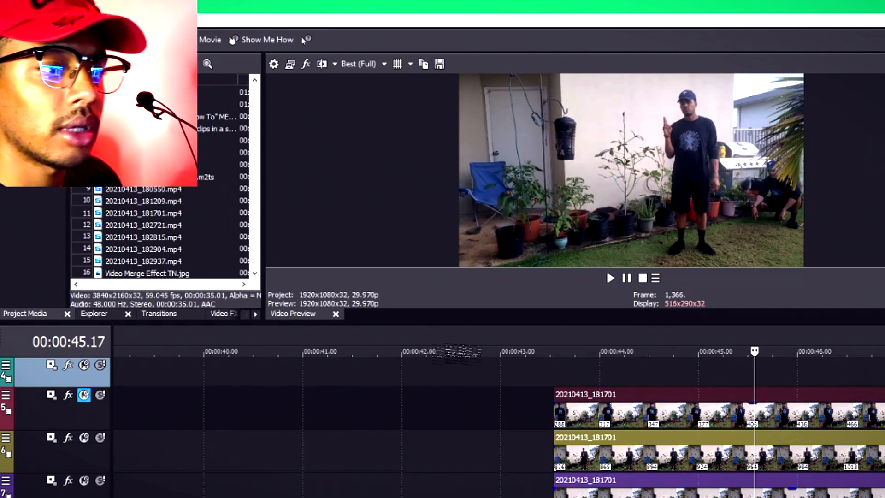
pyautogui.click(612, 351)
pyautogui.press('space')
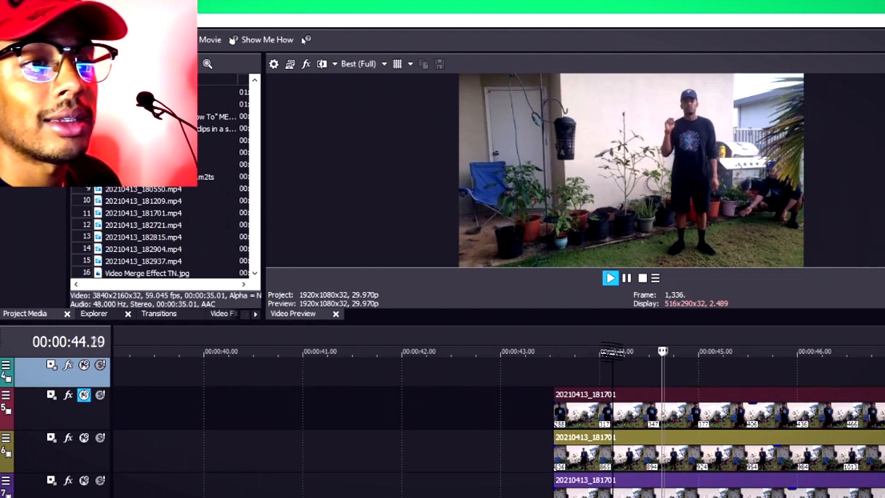
pyautogui.press('space')
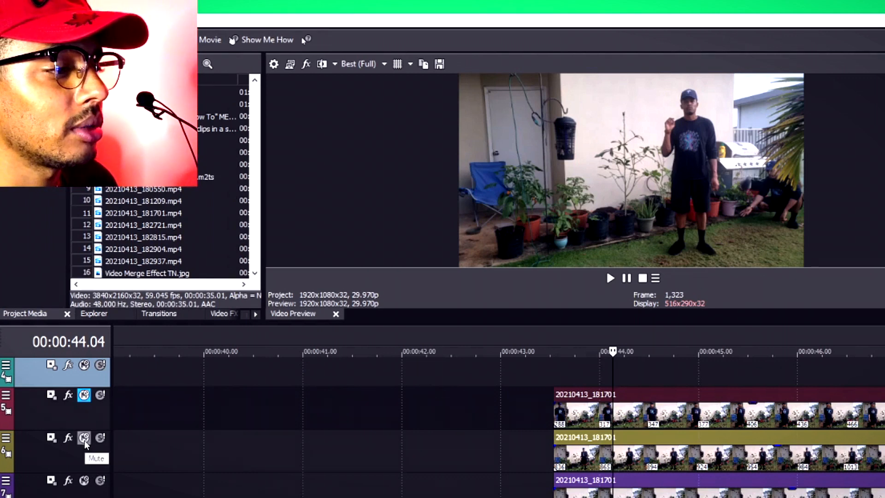
# - Unmute track 5 and play all three layered clips together from just before they begin
pyautogui.click(84, 395)
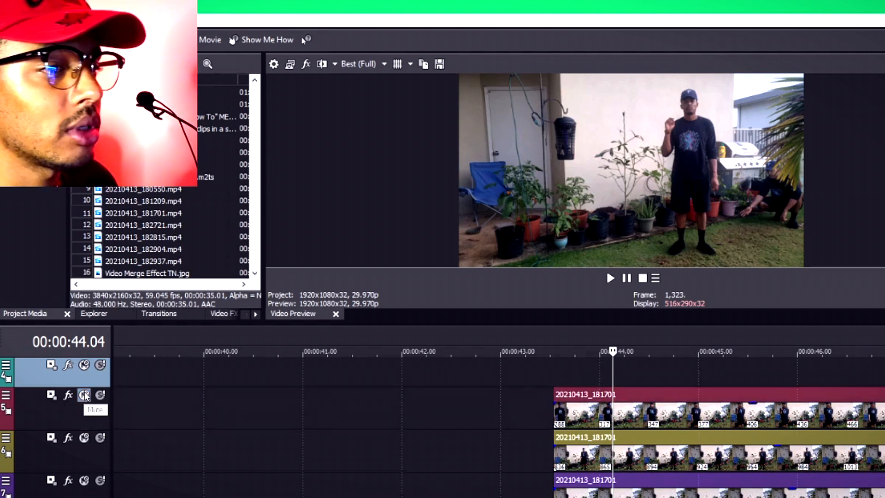
pyautogui.click(539, 354)
pyautogui.press('space')
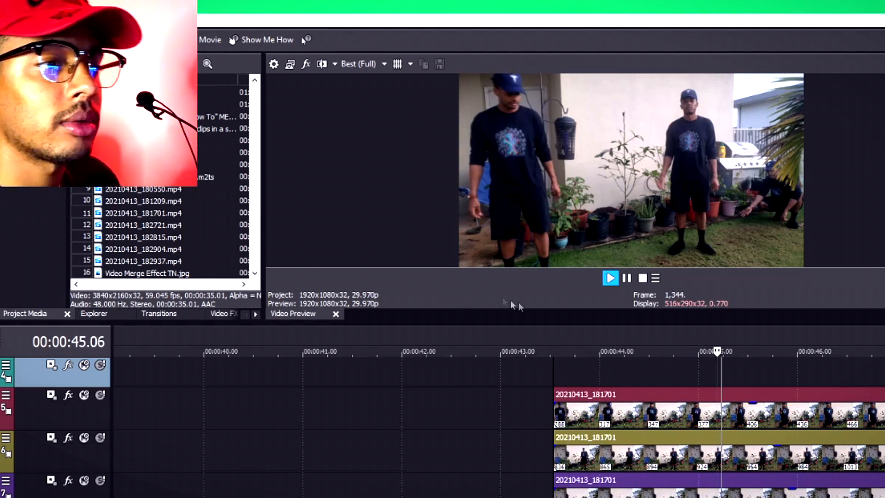
# - Replay the three-layer composite from 00:00:43.16, and return the playhead to the start of the clips
pyautogui.click(548, 350)
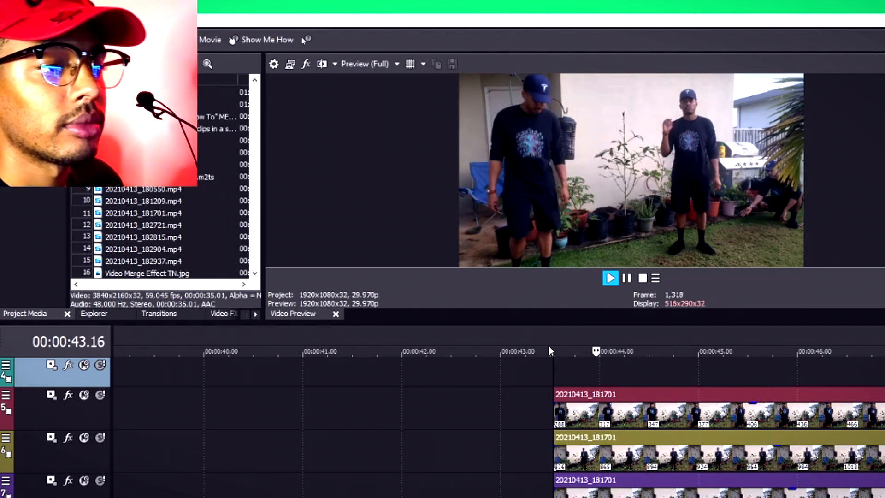
pyautogui.press('space')
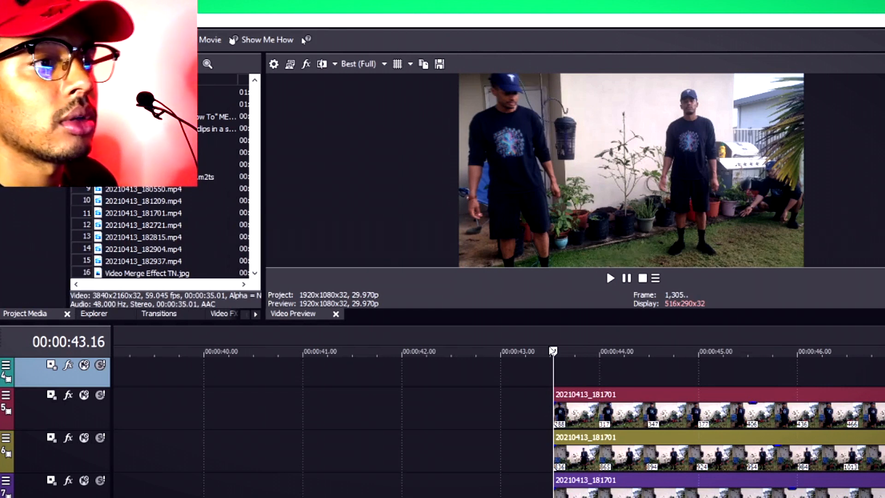
pyautogui.press('space')
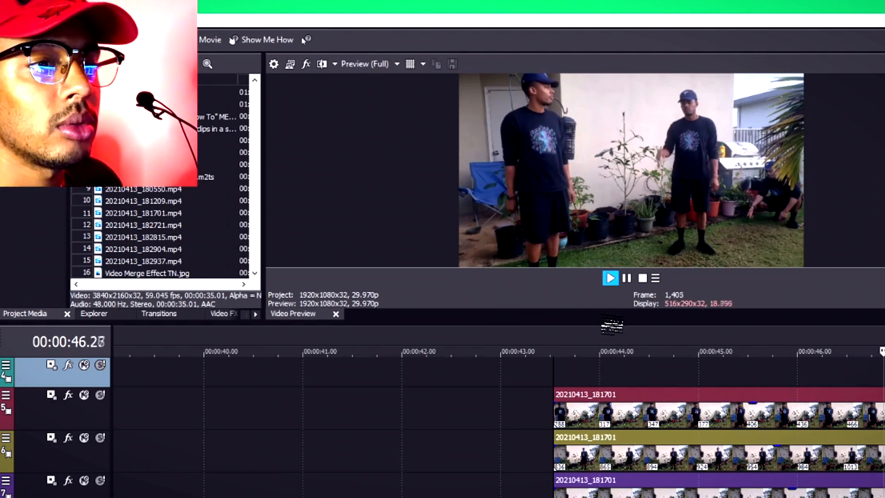
pyautogui.click(642, 278)
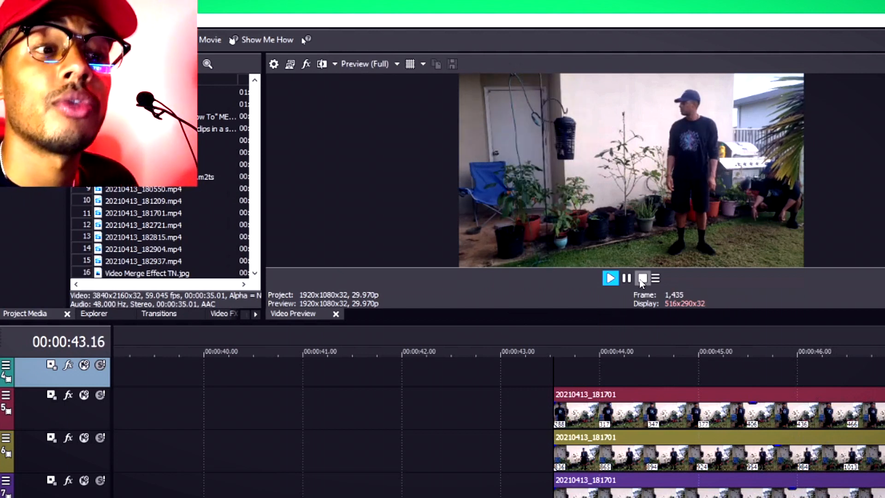
pyautogui.click(592, 351)
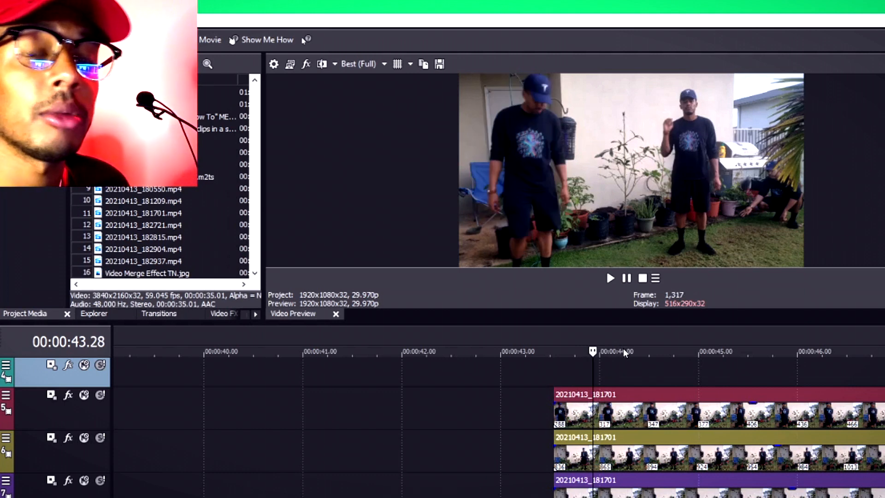
pyautogui.click(554, 351)
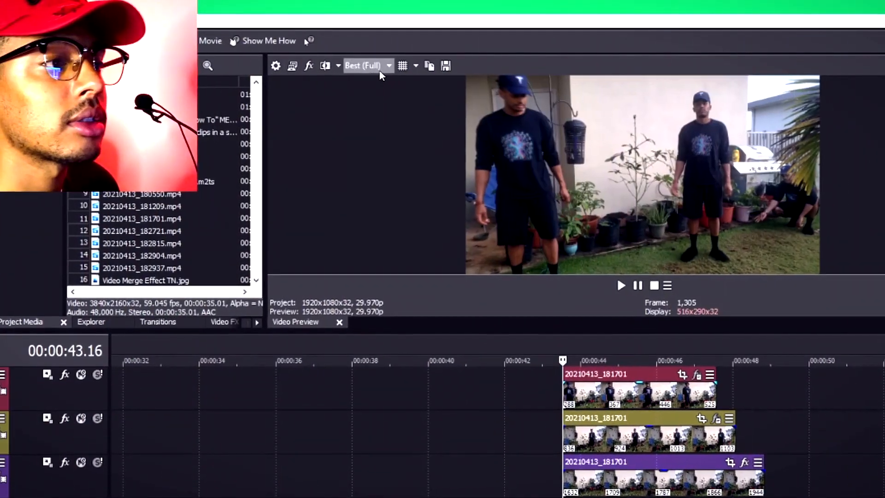
# - Make a movie for the hard drive in MP4 format, named Video Merge Effect Tutorial, and render it
pyautogui.click(207, 41)
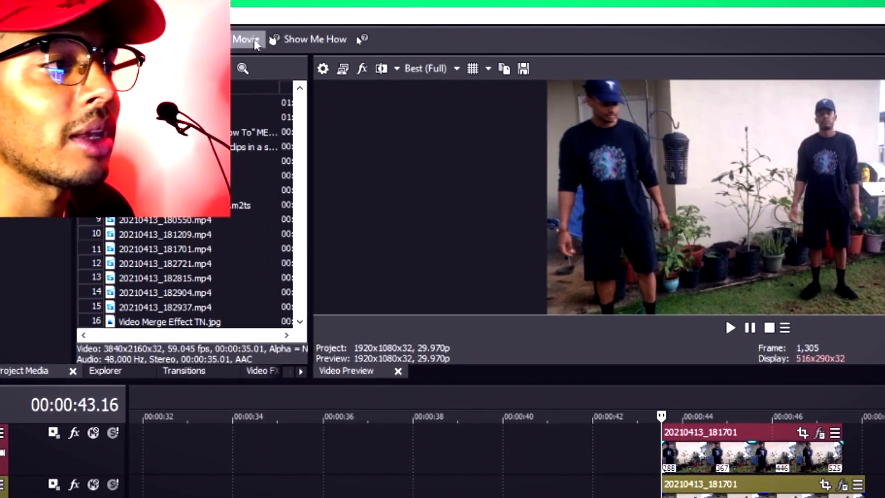
pyautogui.click(251, 41)
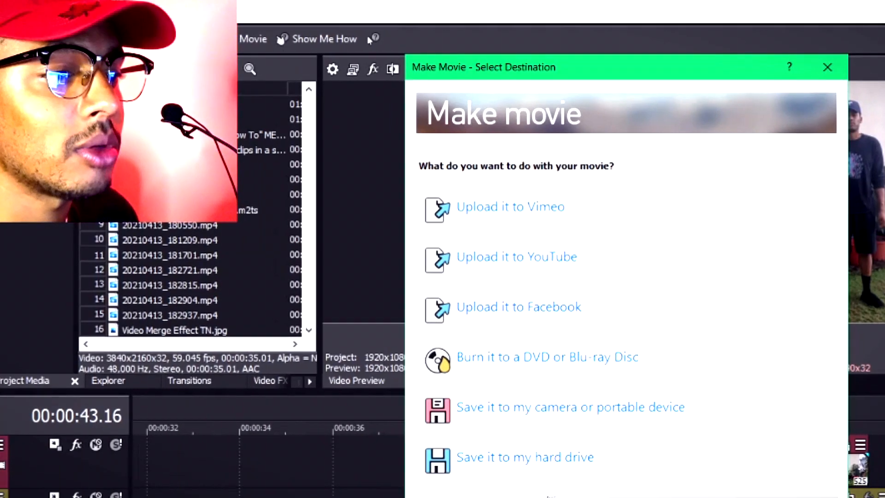
pyautogui.click(525, 456)
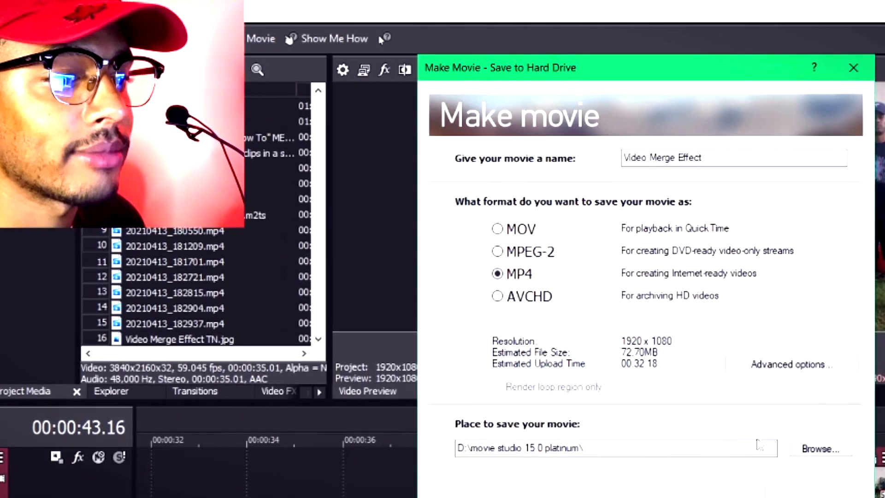
pyautogui.click(722, 157)
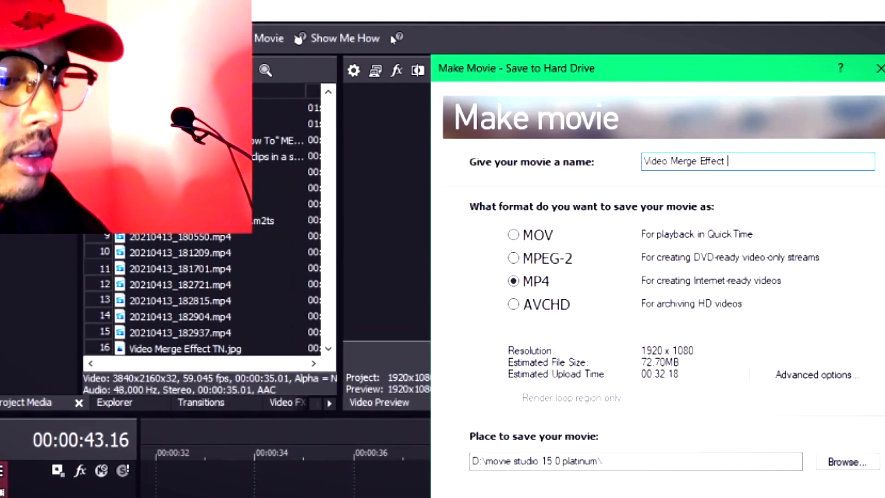
pyautogui.write('Tutora')
pyautogui.press('BackSpace')
pyautogui.write('ial')
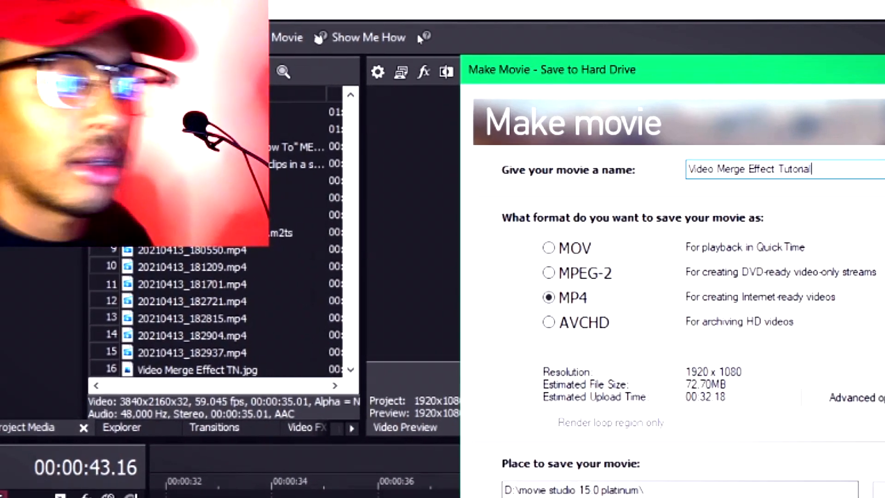
pyautogui.press('Return')
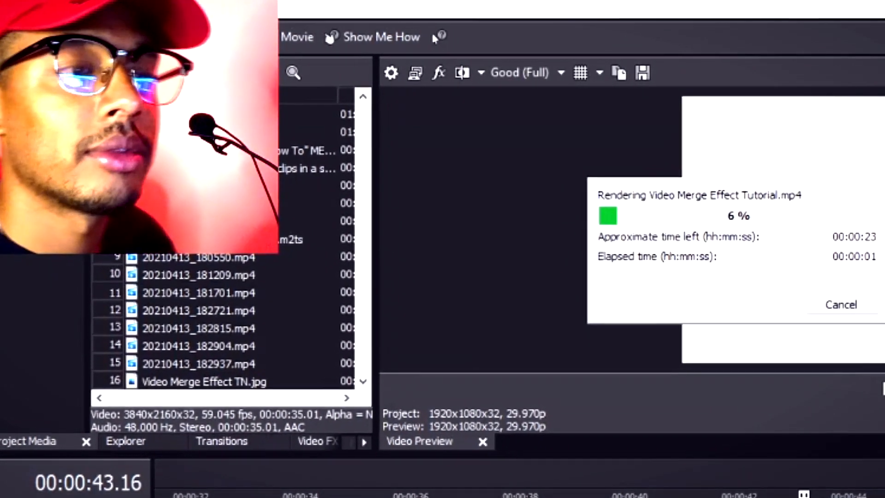